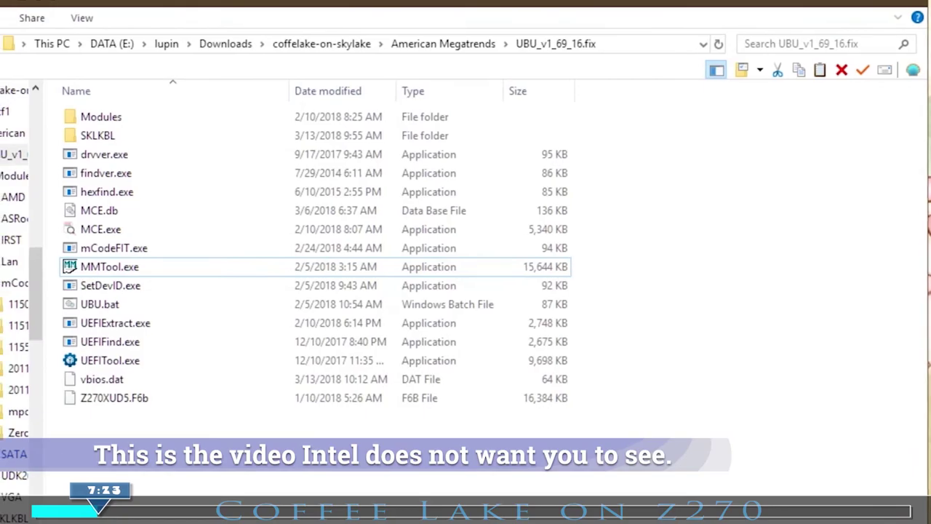
Step: Open vbios.dat from the UBU_v1_69_16.fix folder in Notepad++ and locate its VBT build number
right_click(197, 379)
click(359, 139)
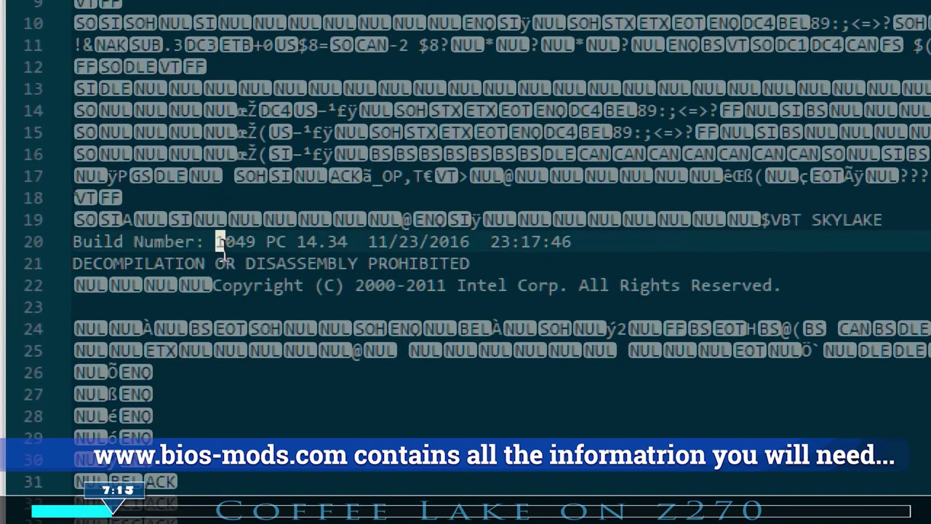
double_click(235, 220)
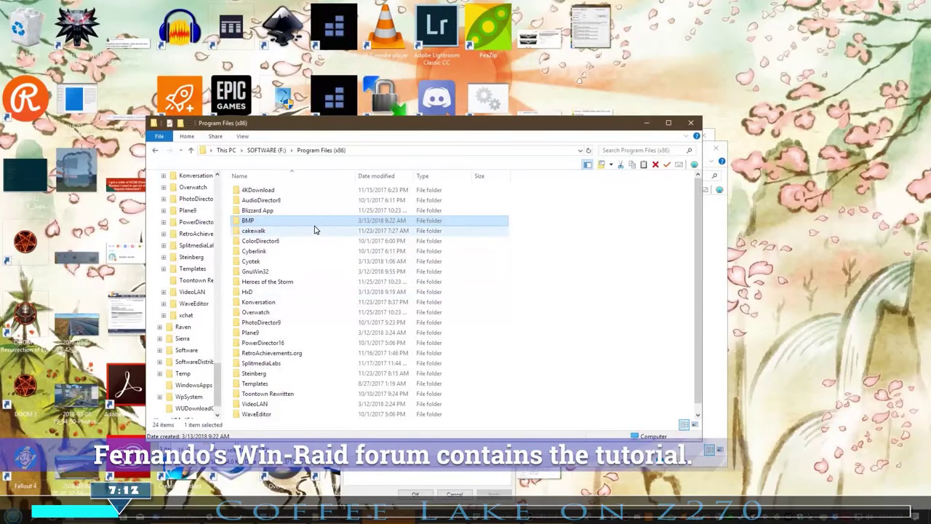
Step: Launch BMP.exe from the BMP folder in Program Files (x86) on the SOFTWARE (F:) drive
double_click(316, 226)
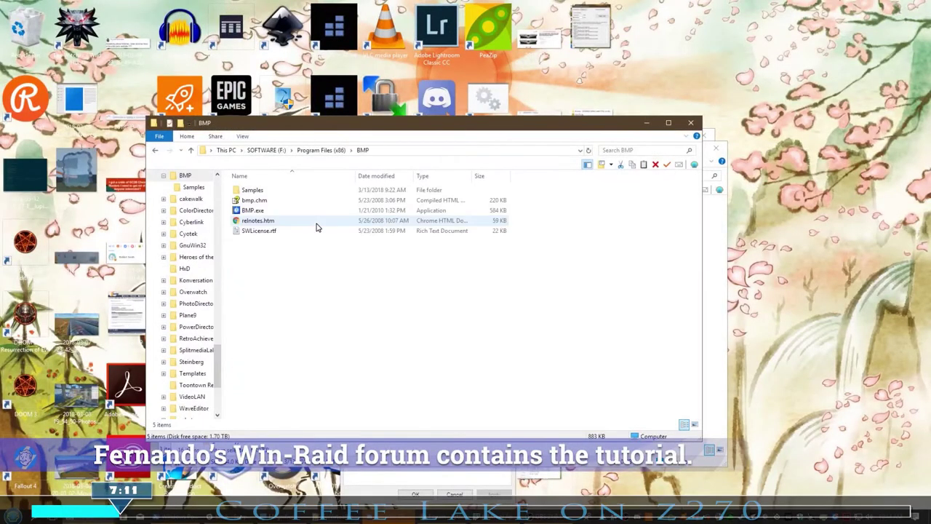
double_click(305, 212)
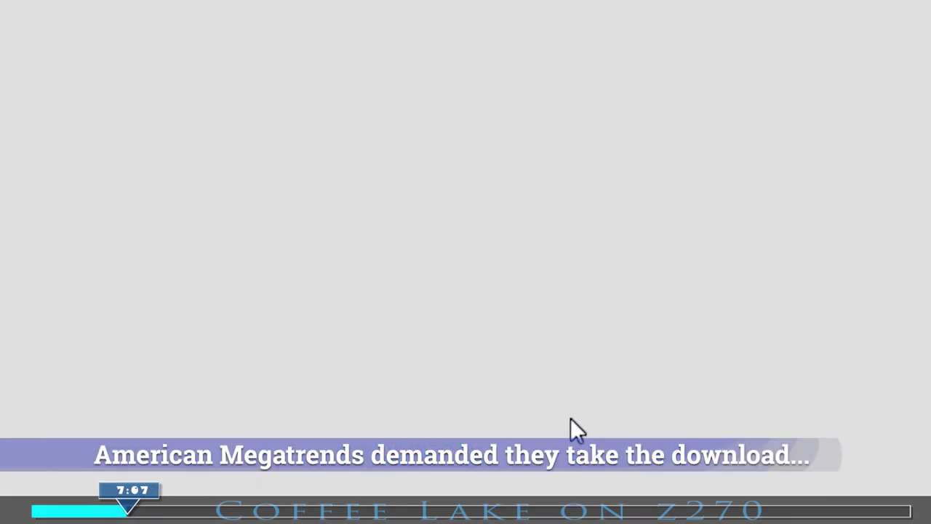
Step: Begin opening a binary data file and browse to the Downloads folder on the DATA (E:) drive
click(14, 38)
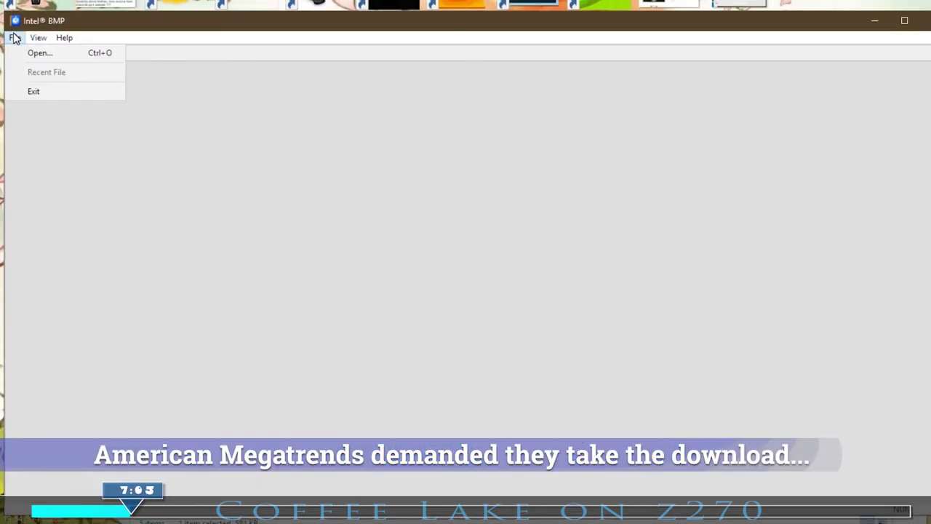
click(33, 52)
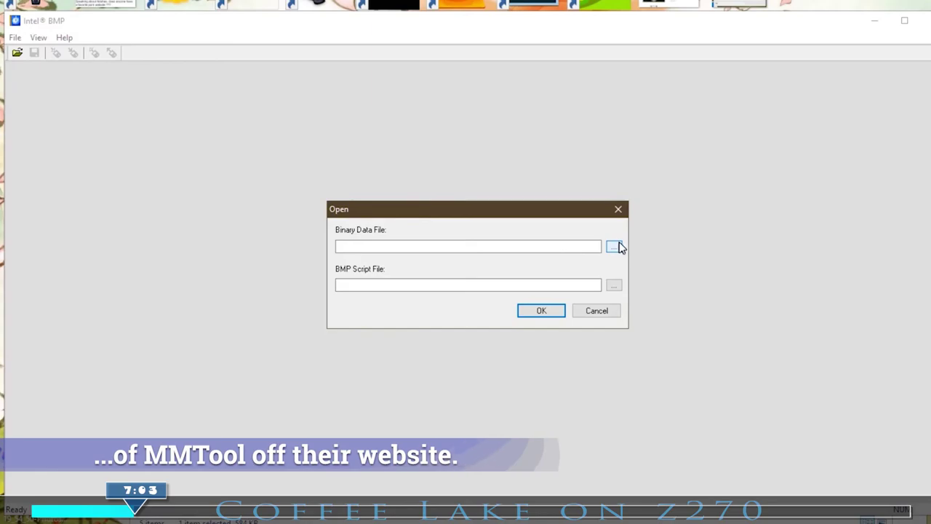
click(613, 248)
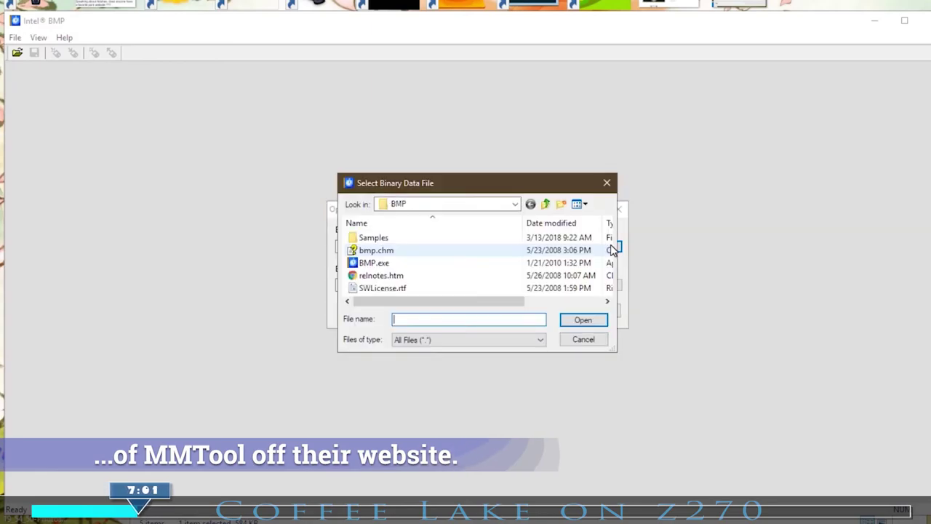
click(457, 205)
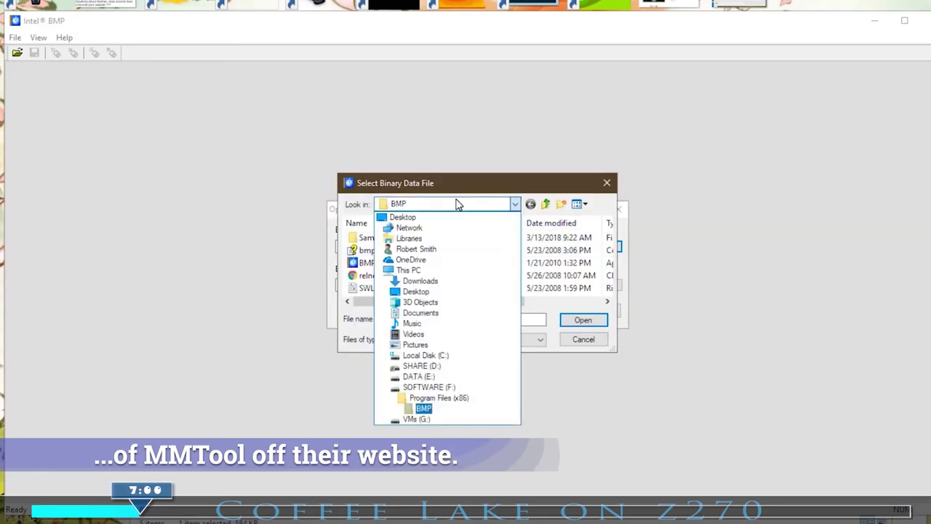
click(462, 376)
double_click(411, 251)
scroll(410, 268, down, 2)
double_click(405, 269)
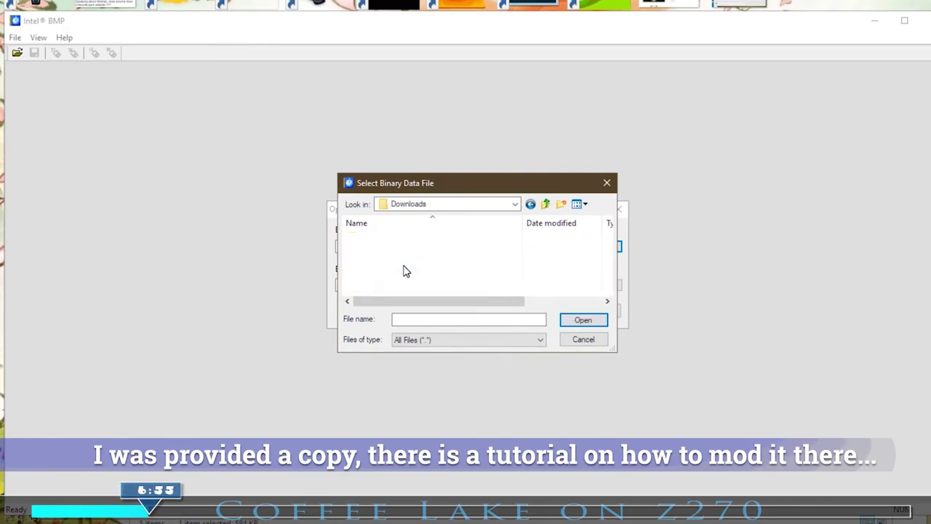
Step: Choose vbios.dat from coffelake-on-skylake\American Megatrends\UBU_v1_69_16.fix as the binary data file
scroll(425, 264, down, 10)
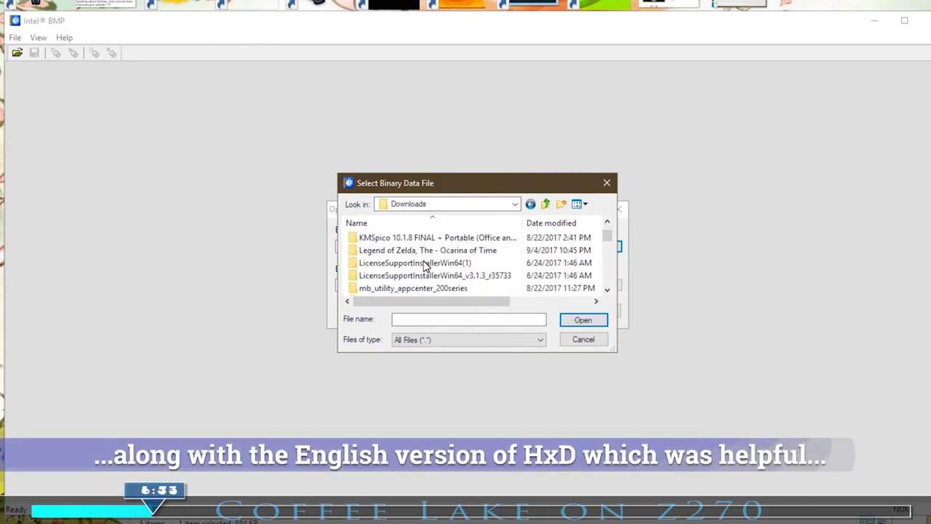
scroll(465, 283, down, 3)
scroll(465, 283, up, 3)
scroll(468, 283, up, 8)
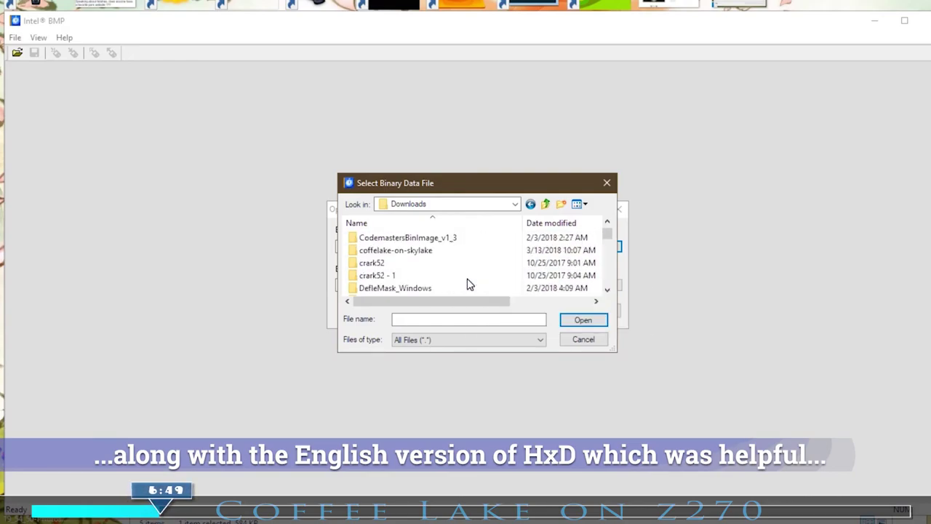
scroll(470, 285, up, 1)
scroll(443, 281, down, 1)
double_click(417, 252)
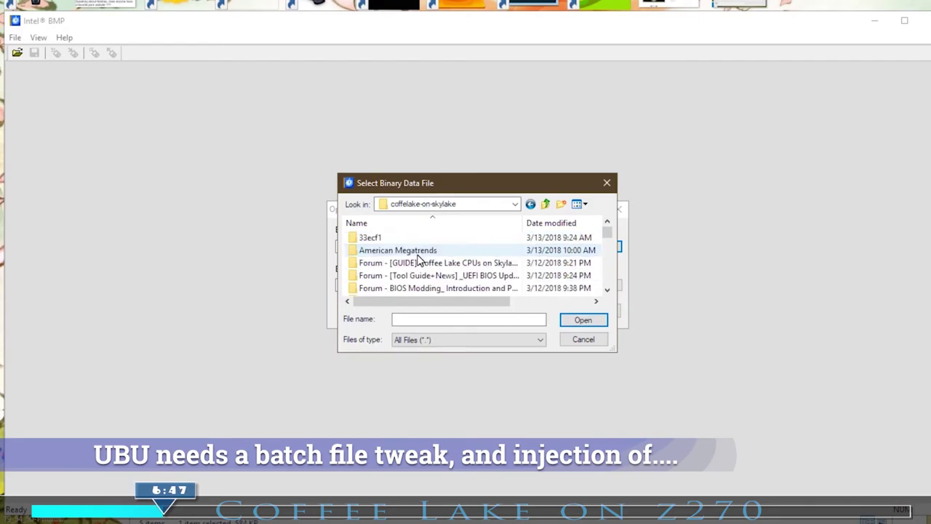
double_click(422, 250)
double_click(443, 240)
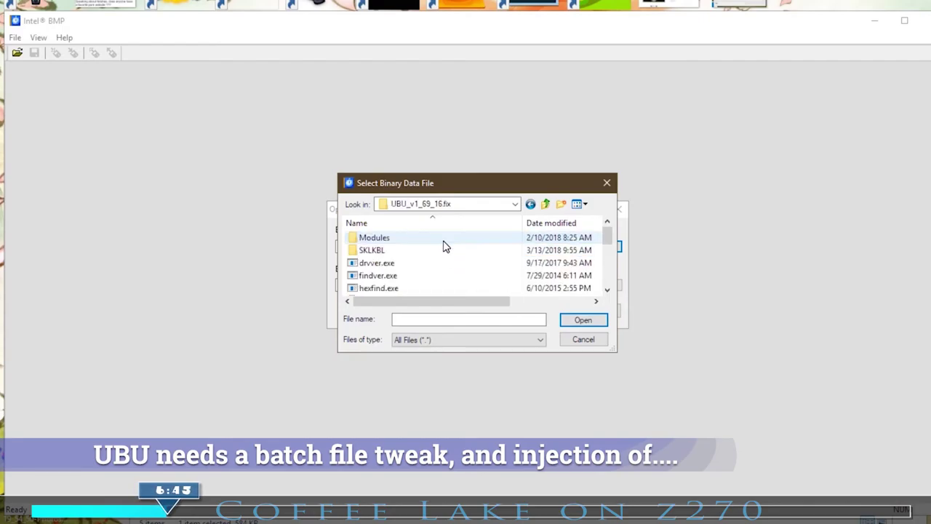
scroll(441, 245, down, 3)
scroll(443, 250, down, 1)
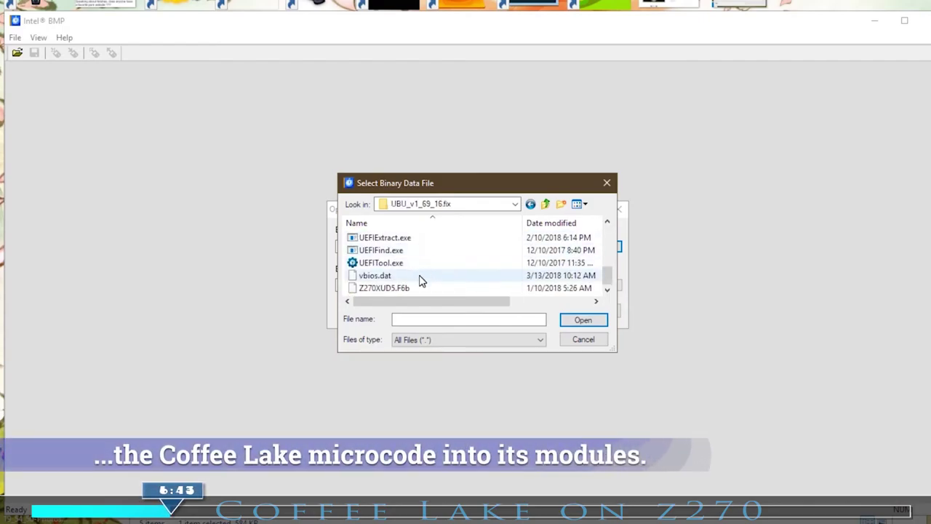
double_click(420, 279)
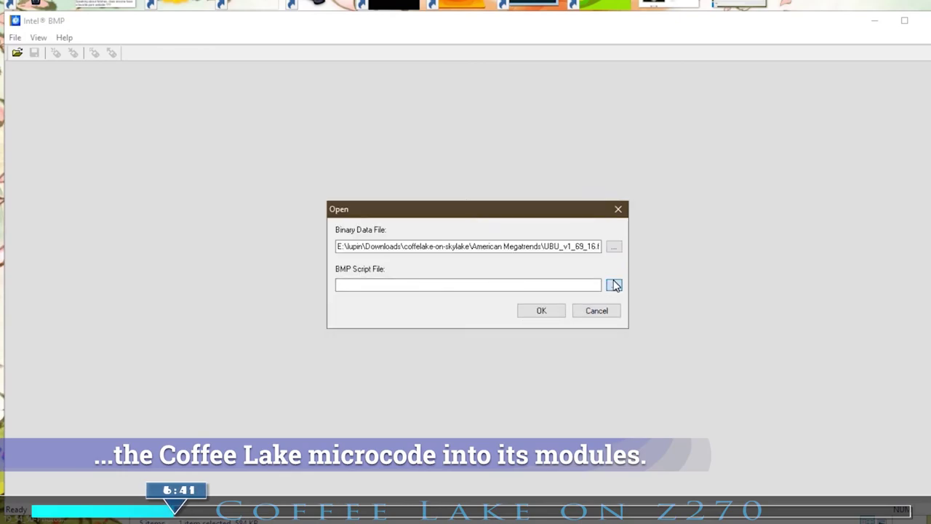
Step: Choose skl_1049.bsf from the SKLKBL\1049 folder as the BMP script file and load it with vbios.dat
click(614, 285)
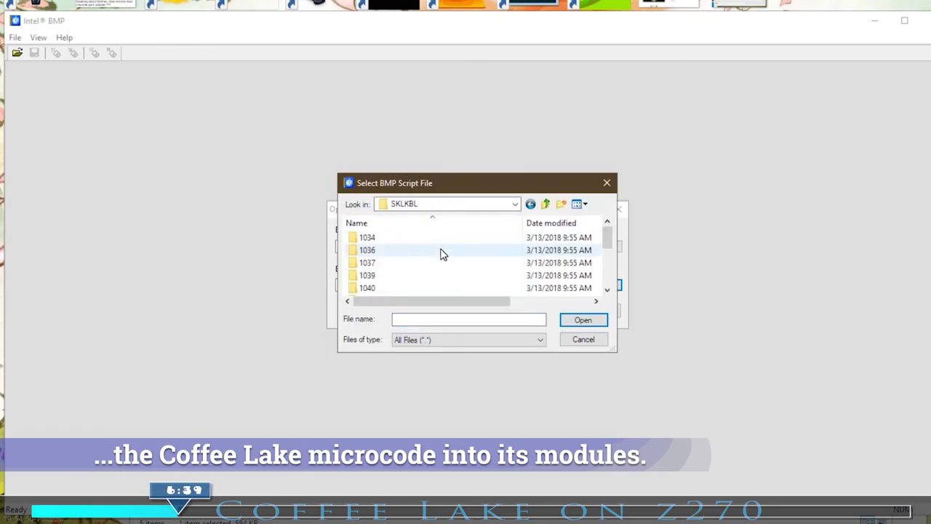
scroll(426, 272, down, 2)
double_click(397, 283)
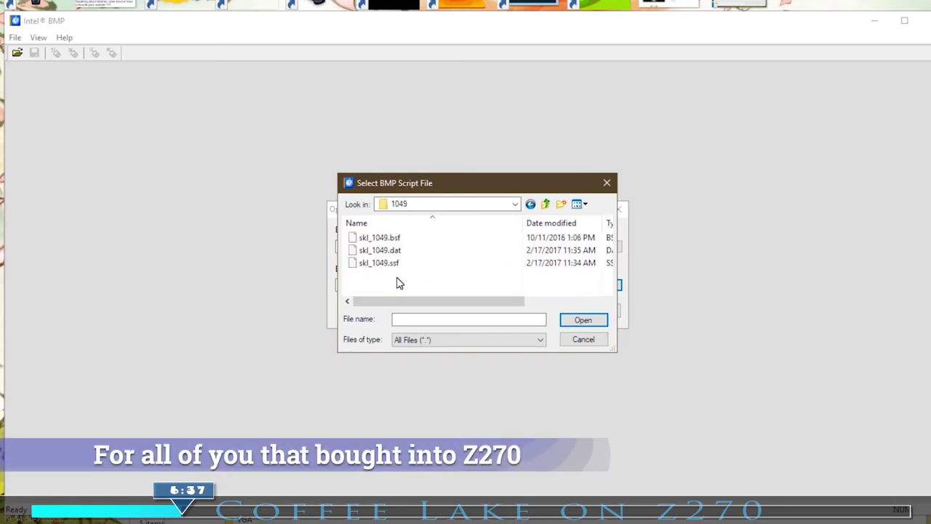
double_click(443, 239)
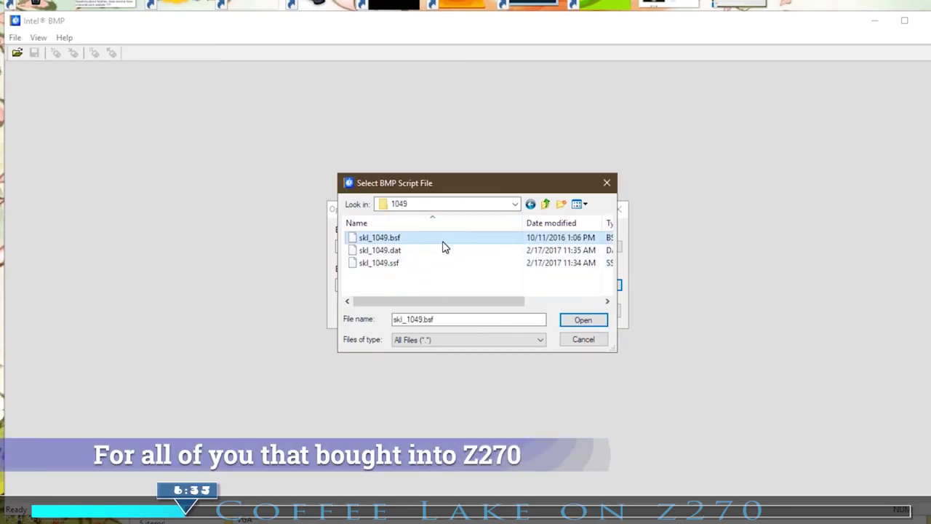
click(541, 311)
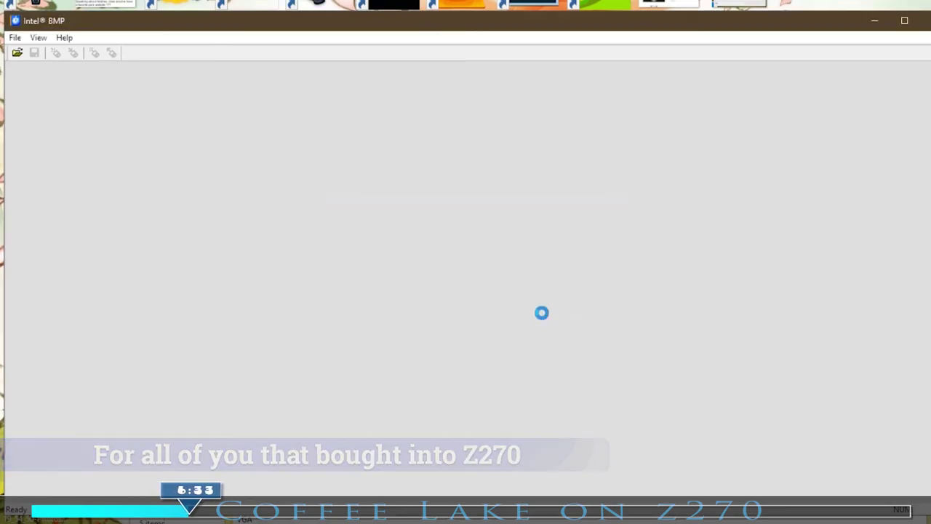
drag(443, 73, 613, 167)
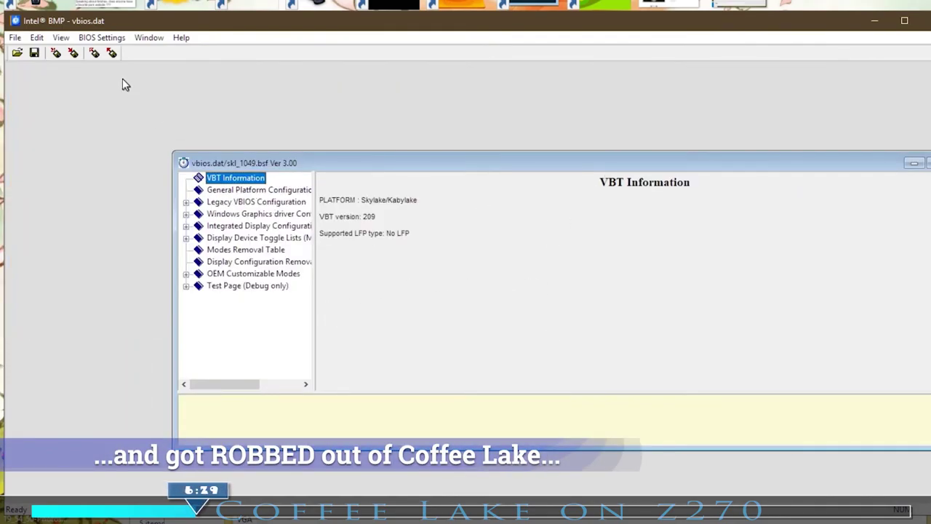
Step: Save all BIOS settings to a settings file named transfer in the 1049 folder
click(101, 37)
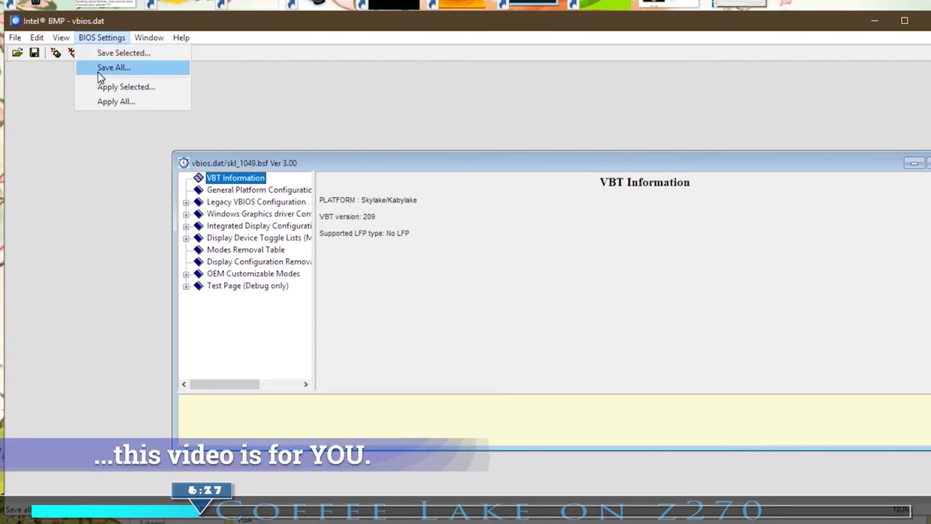
click(98, 72)
click(444, 204)
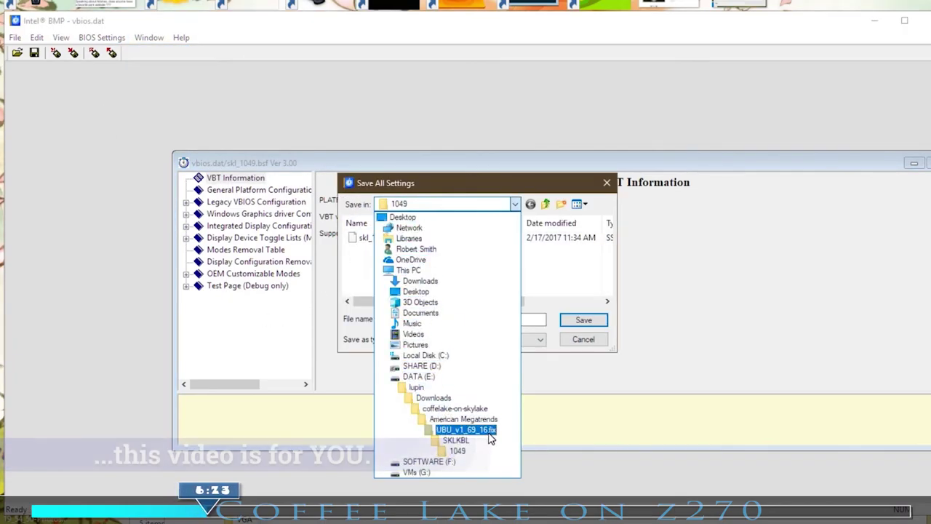
click(457, 451)
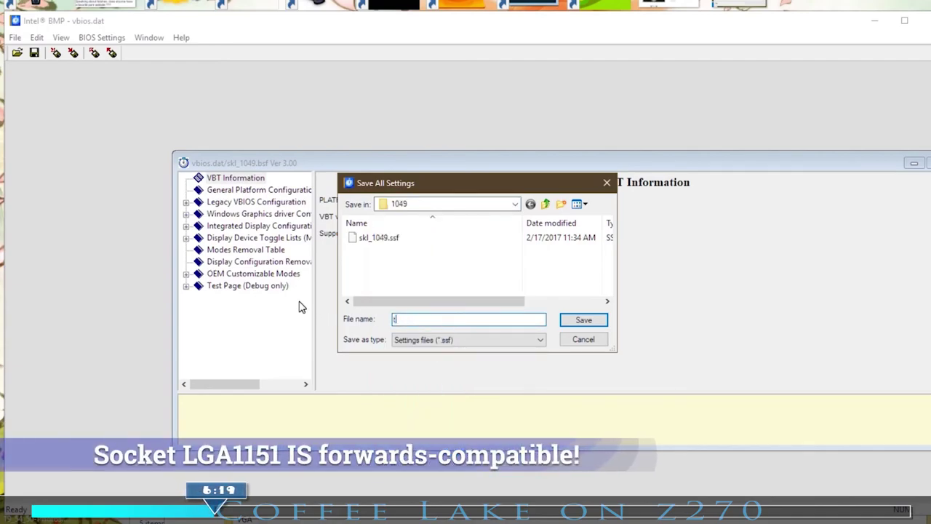
text(transfer.ssf)
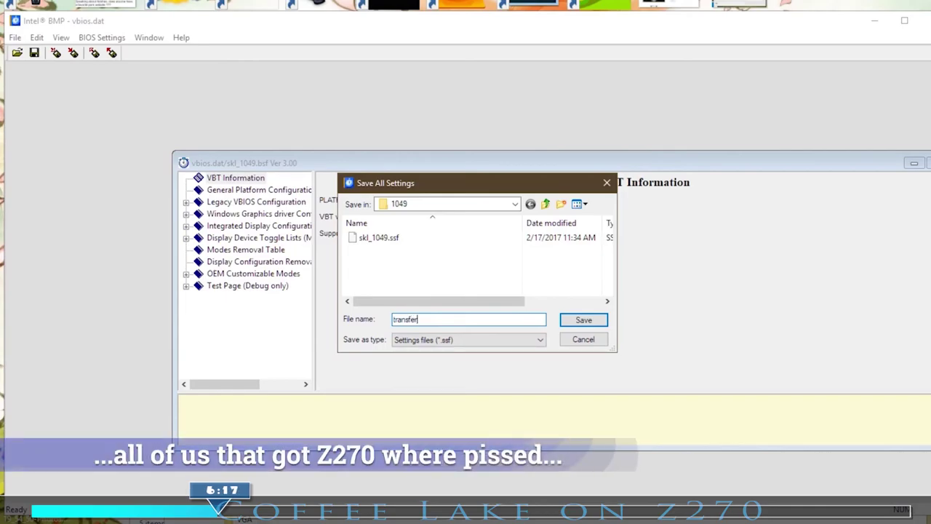
key(Return)
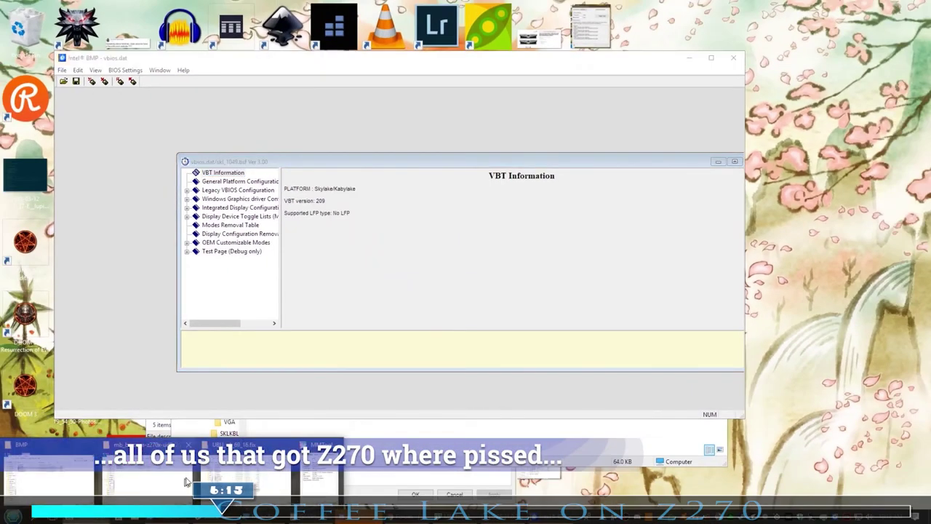
Step: Switch to File Explorer and move transfer.ssf from SKLKBL\1049 into the UBU_v1_69_16.fix folder
click(240, 466)
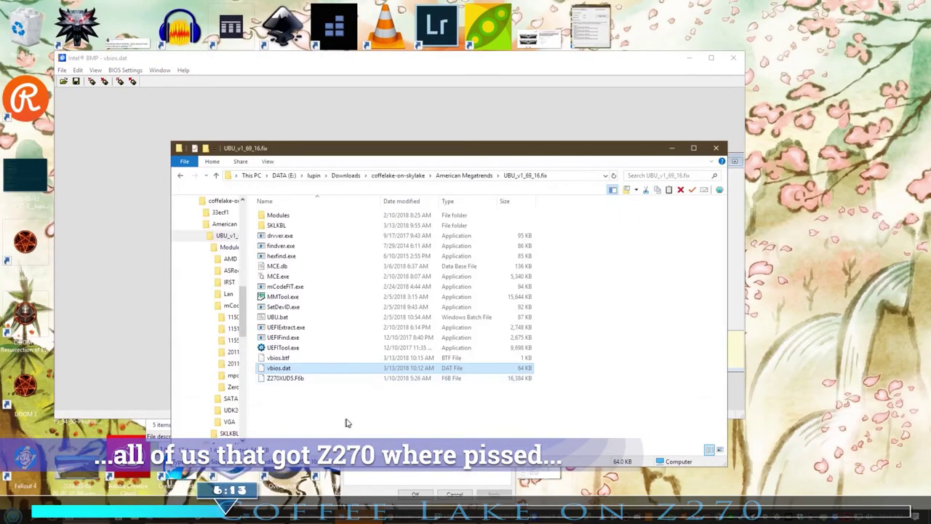
double_click(321, 226)
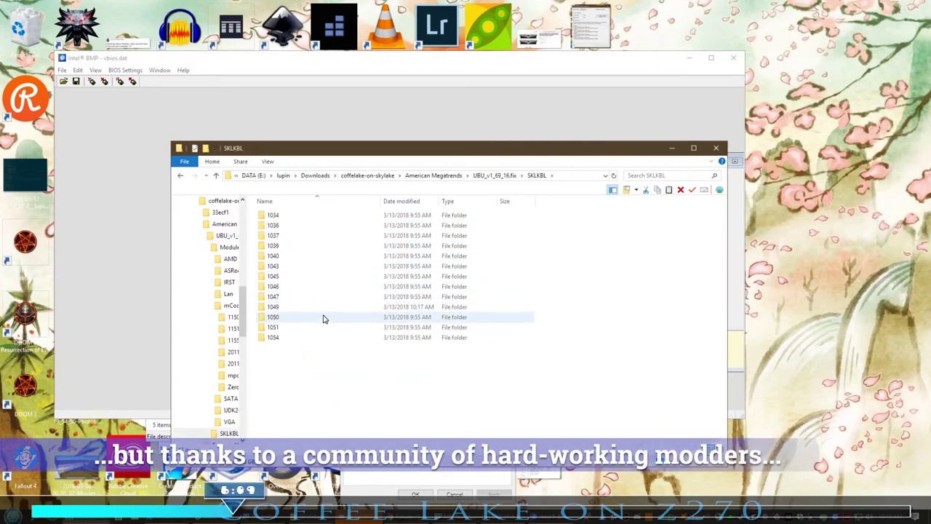
double_click(333, 307)
right_click(318, 250)
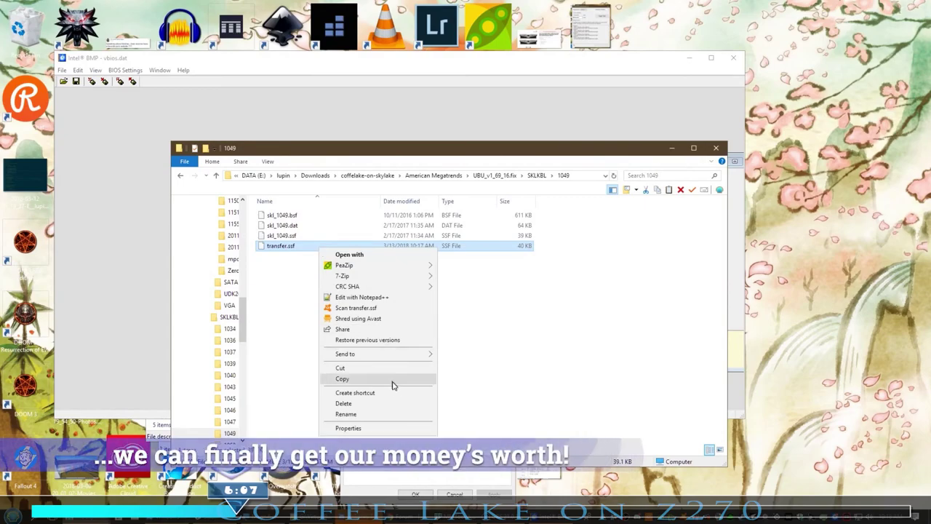
click(411, 367)
click(435, 179)
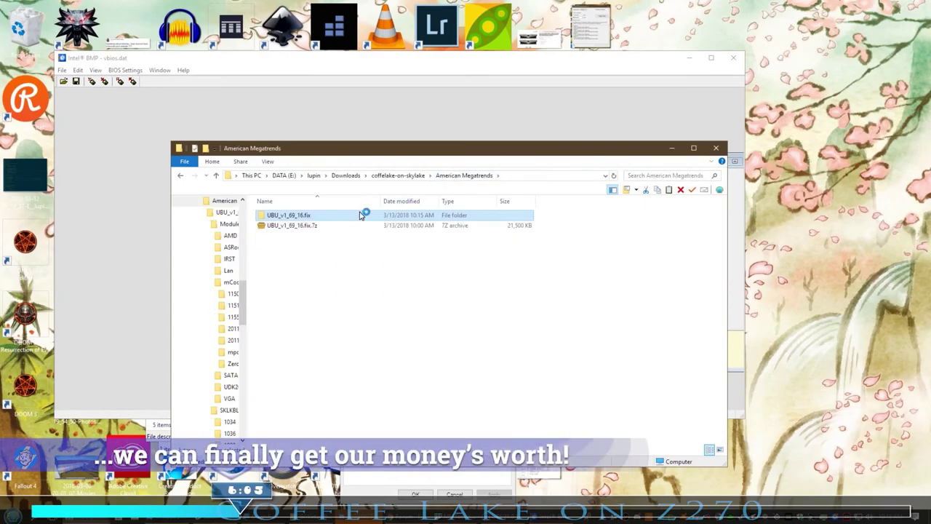
double_click(364, 216)
right_click(316, 409)
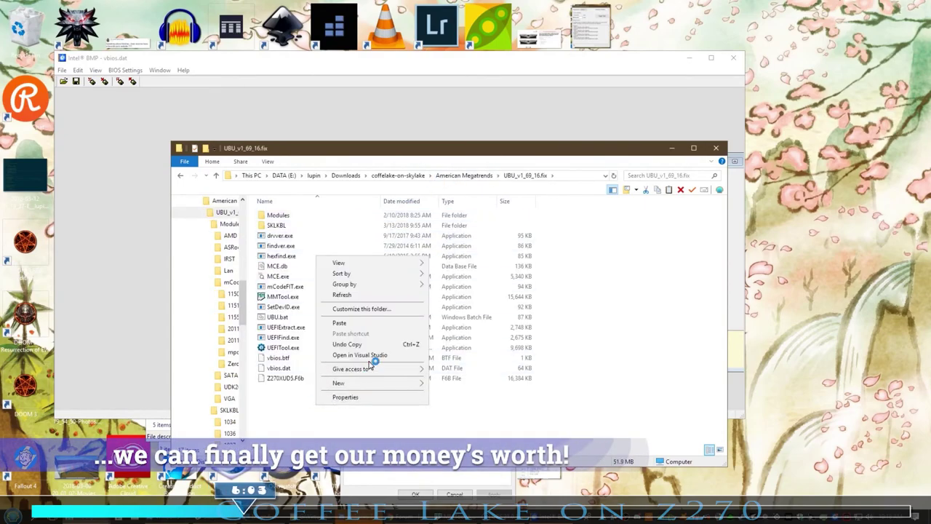
click(394, 325)
Step: Open transfer.ssf in Notepad++ and delete the STRING $Signon line under Sign-on Message Options
right_click(338, 323)
click(357, 373)
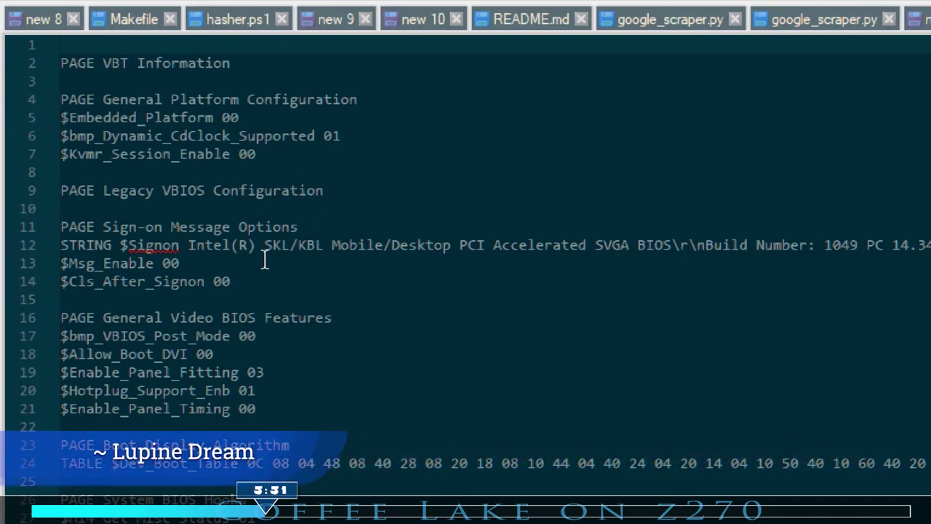
click(315, 245)
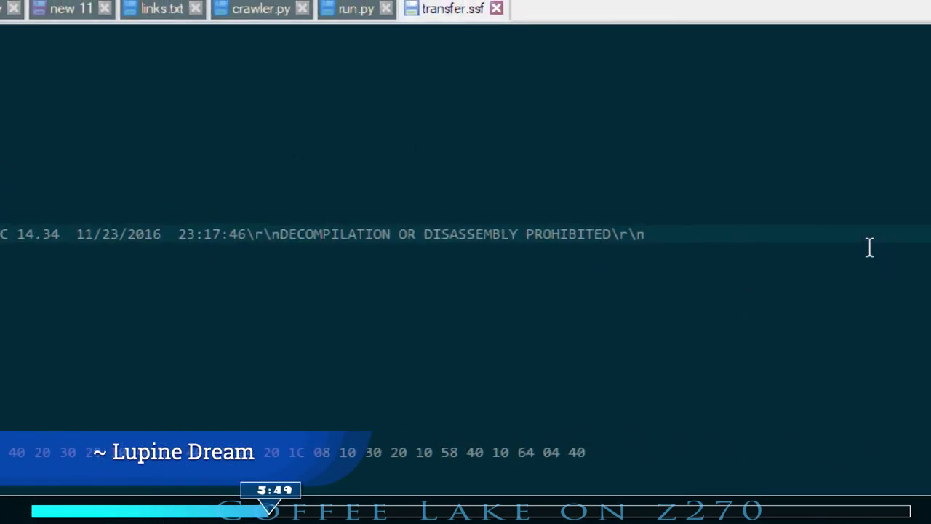
drag(765, 232, 34, 205)
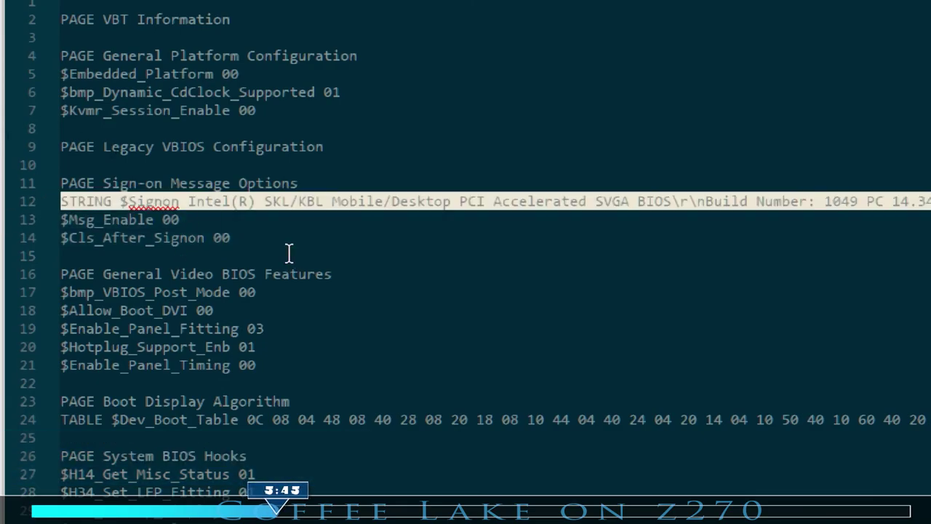
key(Delete)
Step: Look through all of transfer.ssf for any further Intel strings that need removing, down to the Test Page section
scroll(281, 264, down, 20)
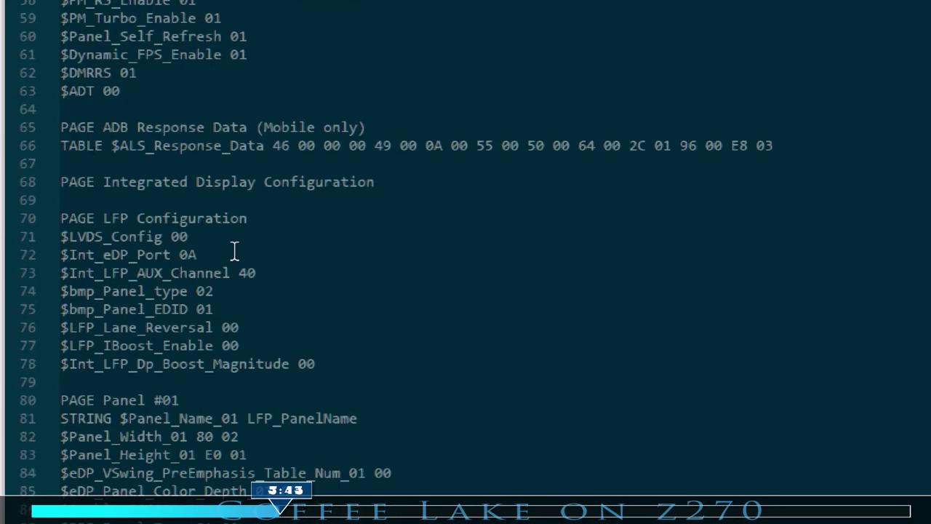
scroll(369, 236, down, 20)
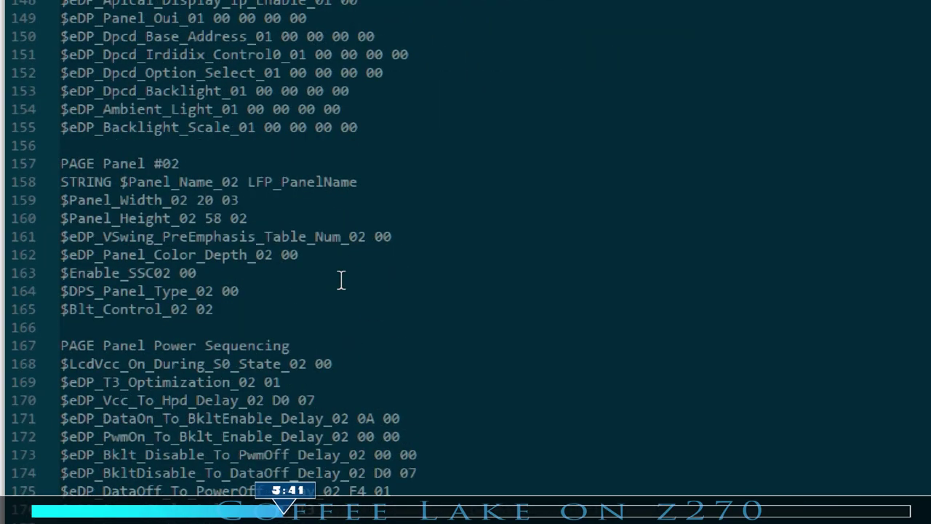
scroll(257, 353, down, 20)
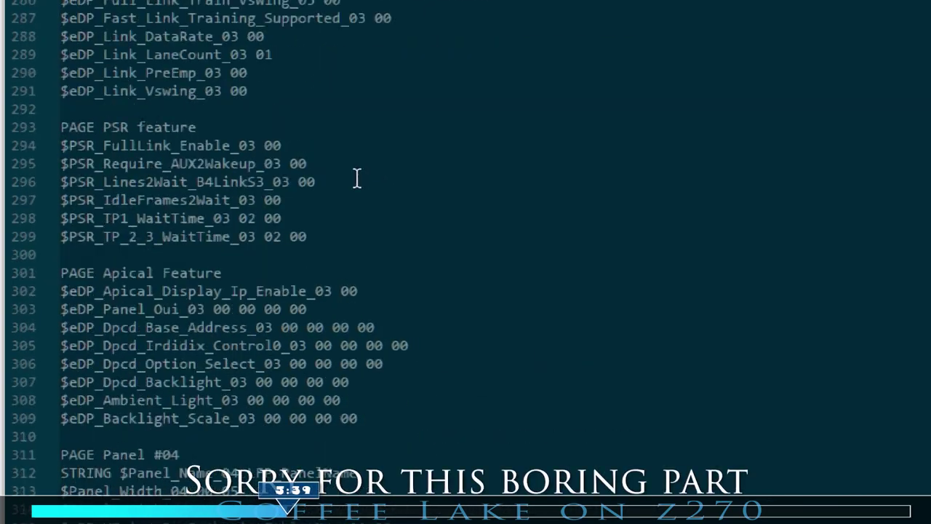
scroll(331, 343, down, 20)
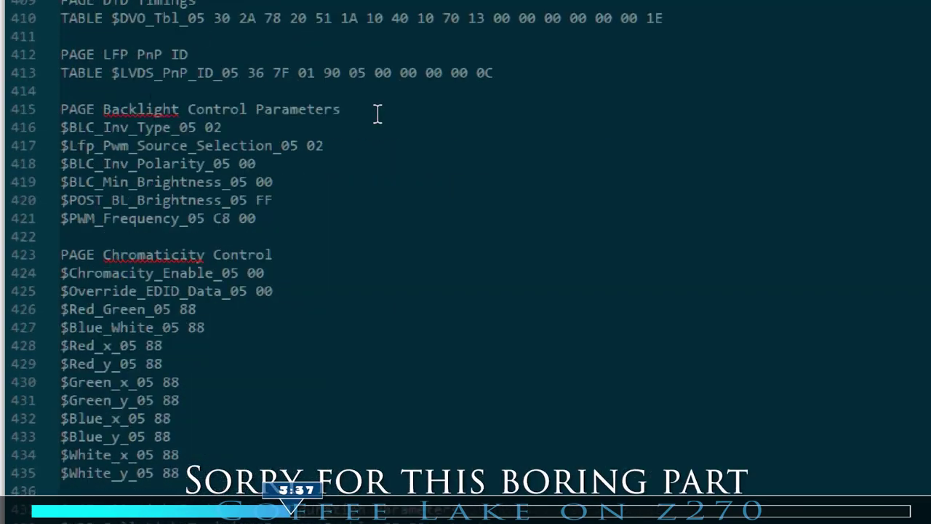
scroll(503, 226, down, 20)
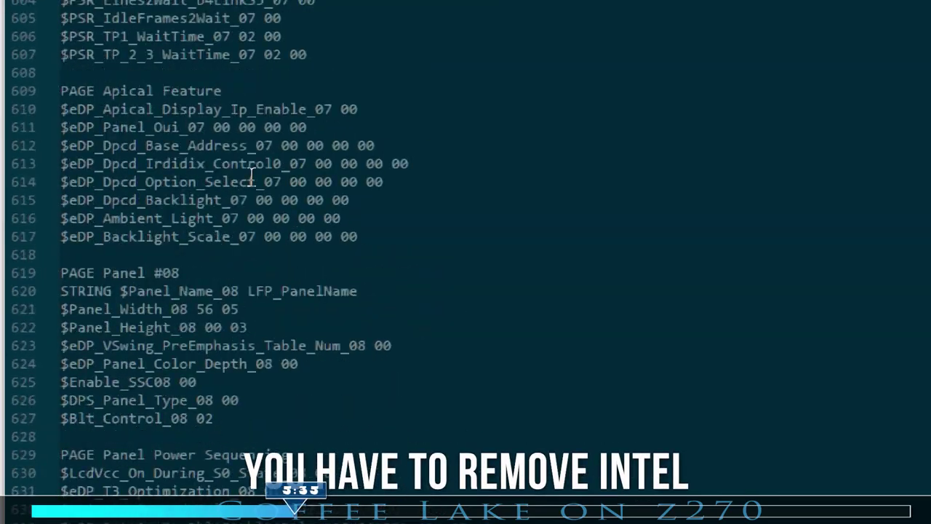
scroll(247, 206, down, 20)
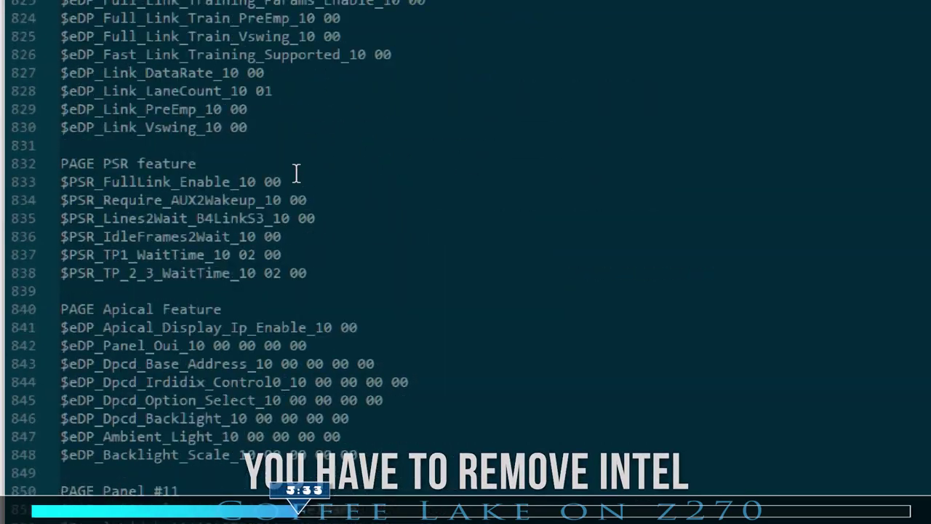
scroll(344, 198, down, 20)
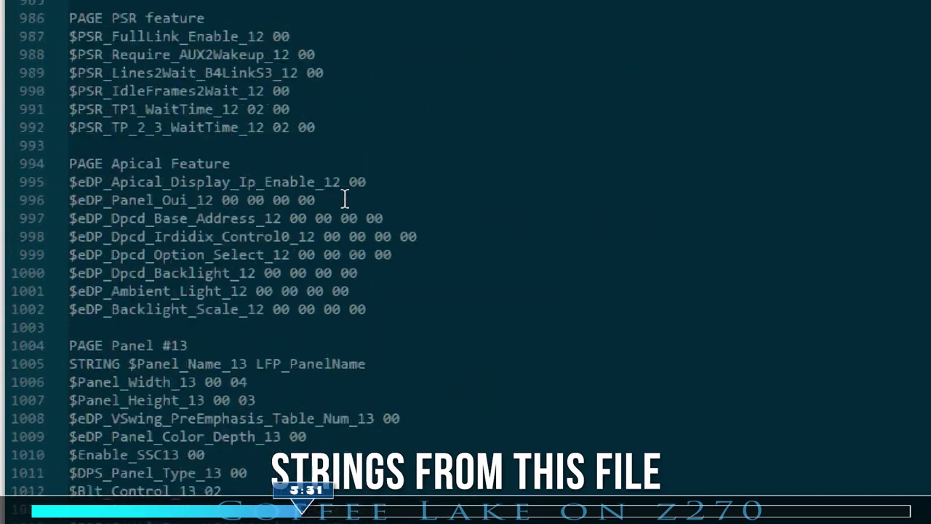
scroll(345, 198, down, 20)
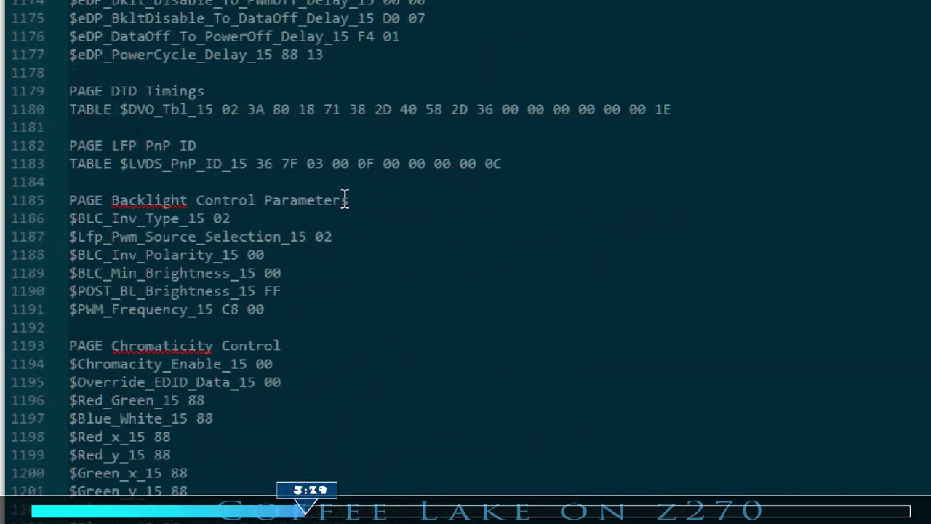
scroll(345, 199, down, 20)
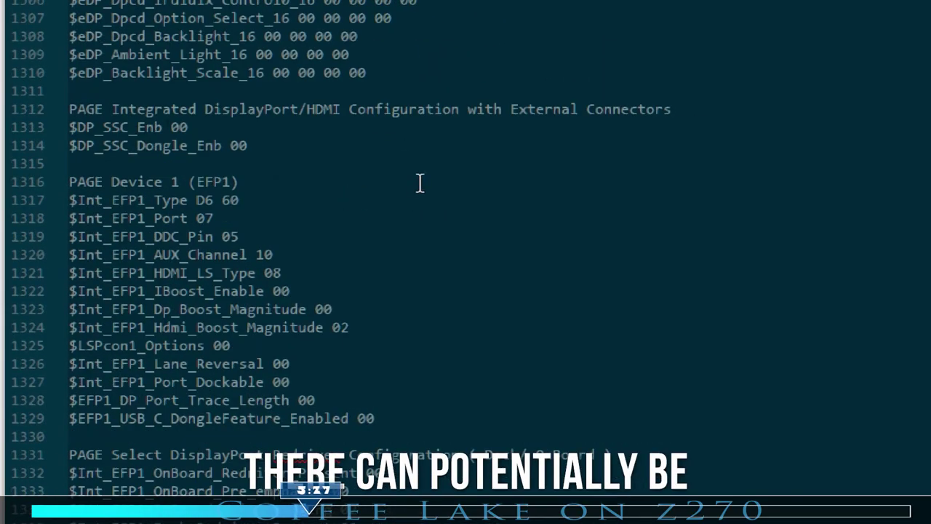
scroll(411, 188, down, 20)
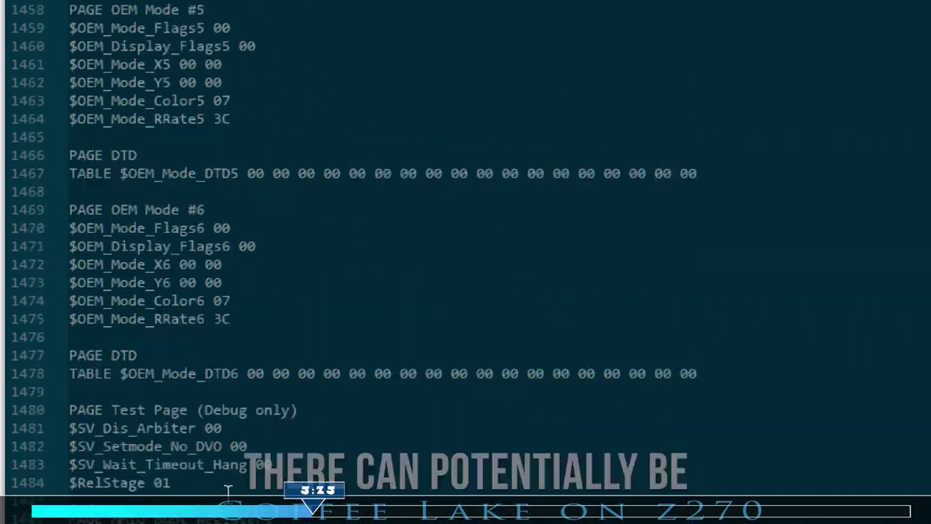
click(330, 384)
key(ctrl+Home)
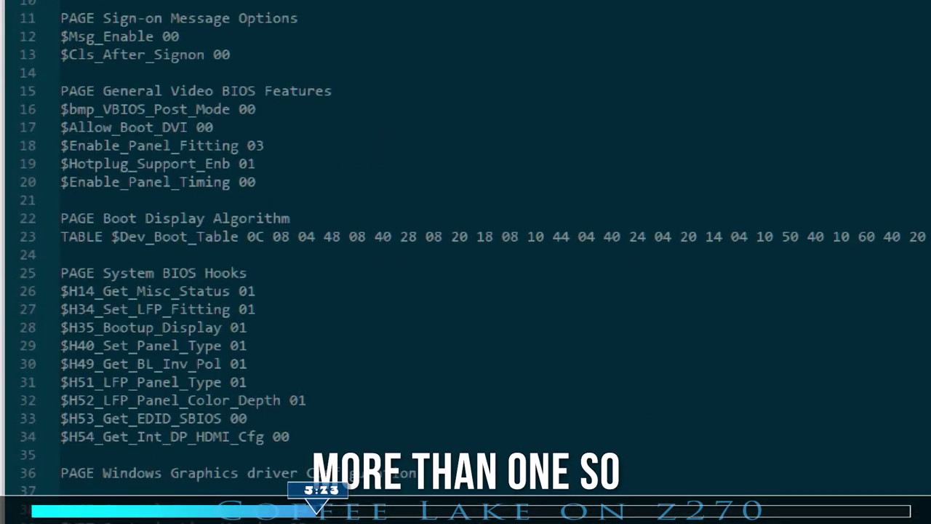
key(alt+f)
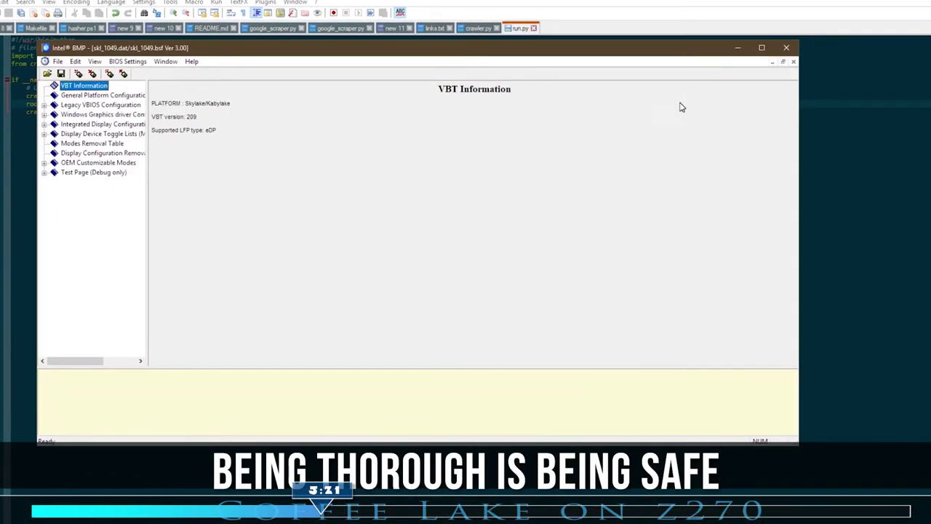
Step: In Intel BMP, close the skl_1049.dat document and choose skl_1054.dat from the SKLKBL\1054 folder as the binary data file to open
click(782, 61)
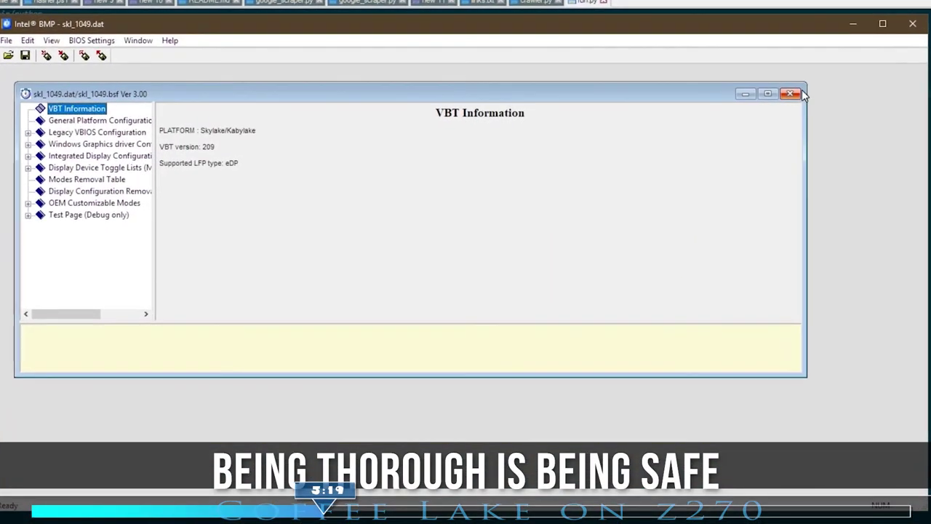
click(790, 94)
click(9, 40)
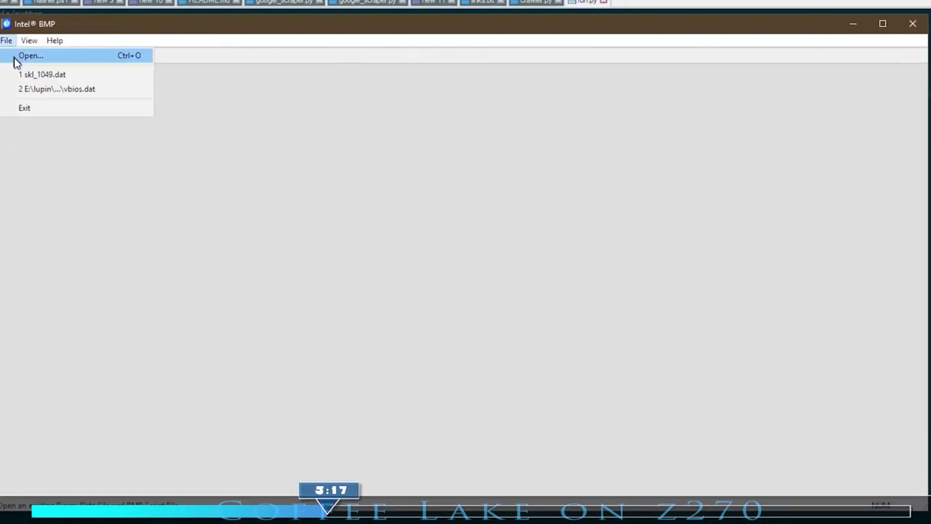
click(29, 56)
click(596, 247)
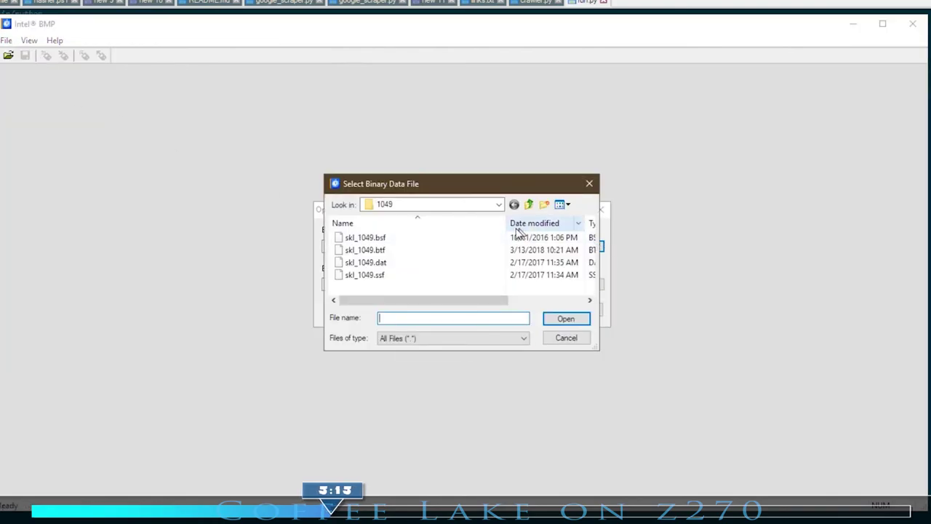
click(470, 206)
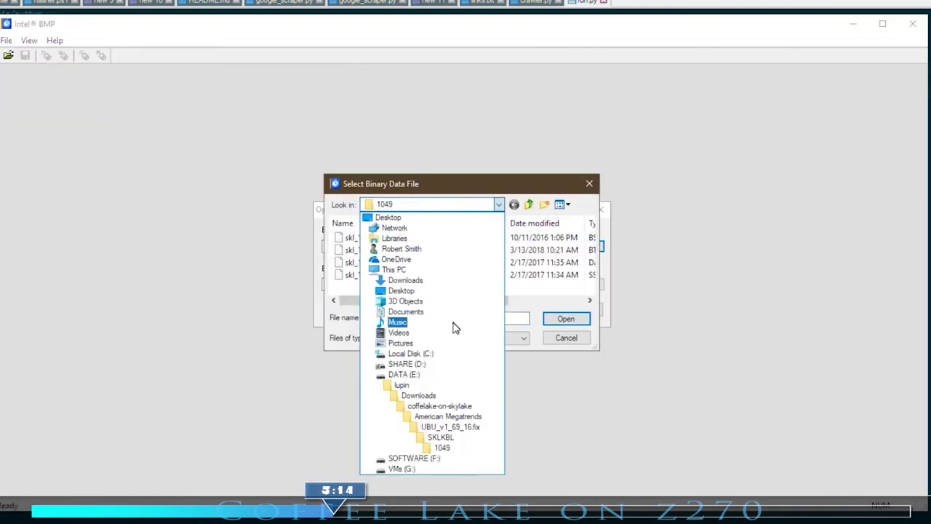
click(440, 437)
scroll(405, 255, down, 1)
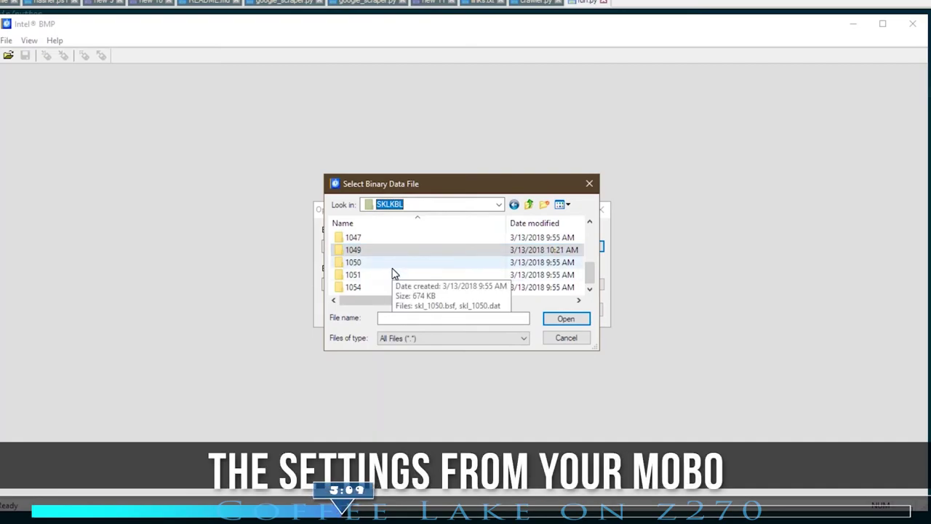
double_click(390, 286)
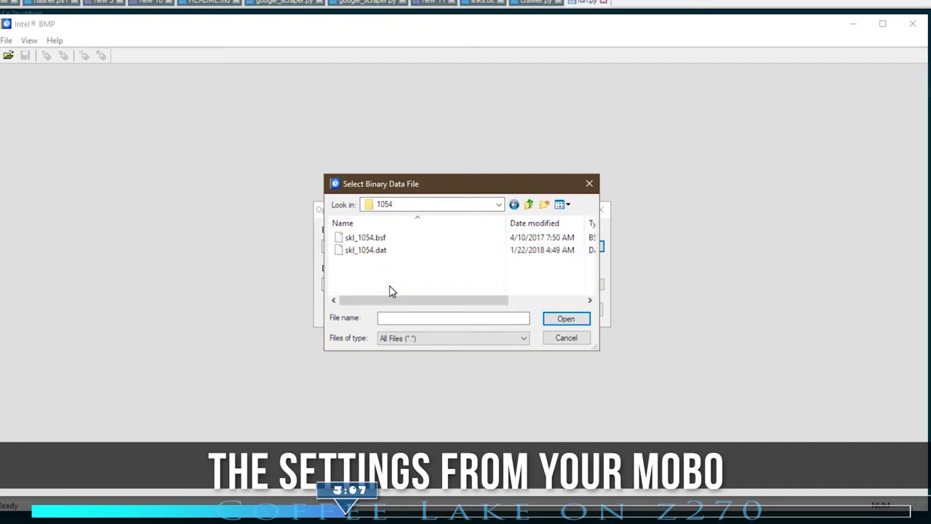
double_click(424, 251)
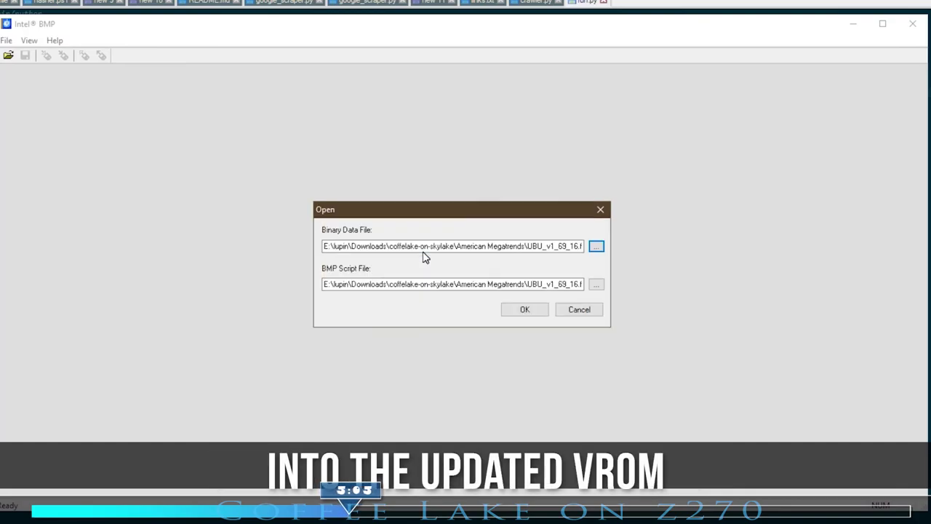
Step: Choose skl_1054.bsf from the 1054 folder as the BMP script file and load it with skl_1054.dat
click(597, 284)
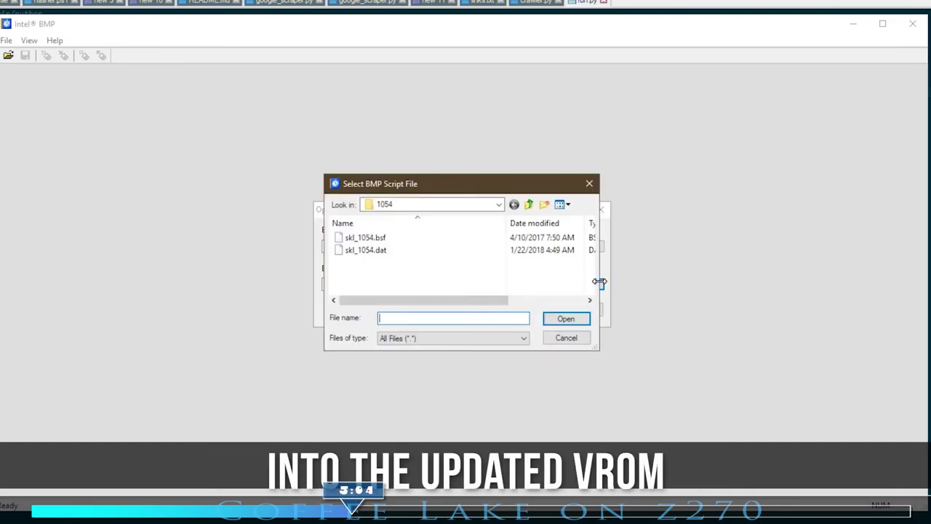
click(459, 238)
double_click(460, 240)
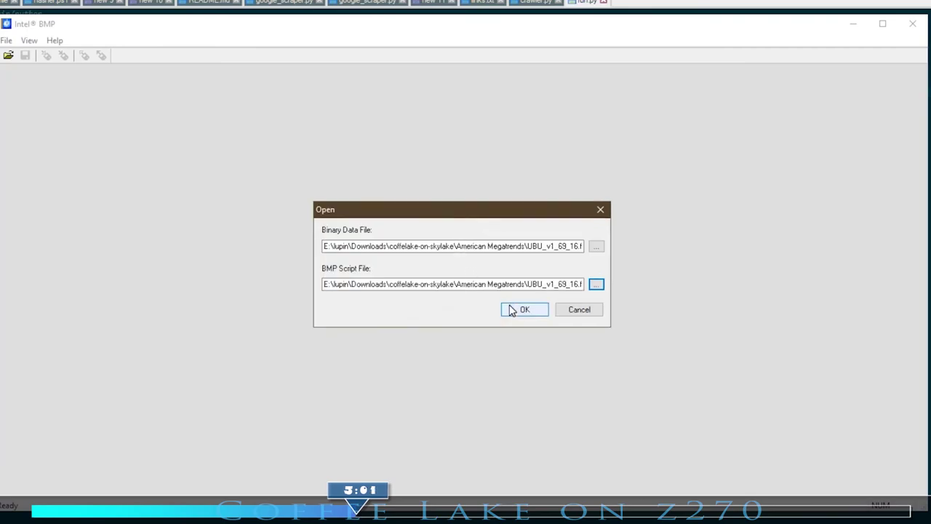
click(521, 308)
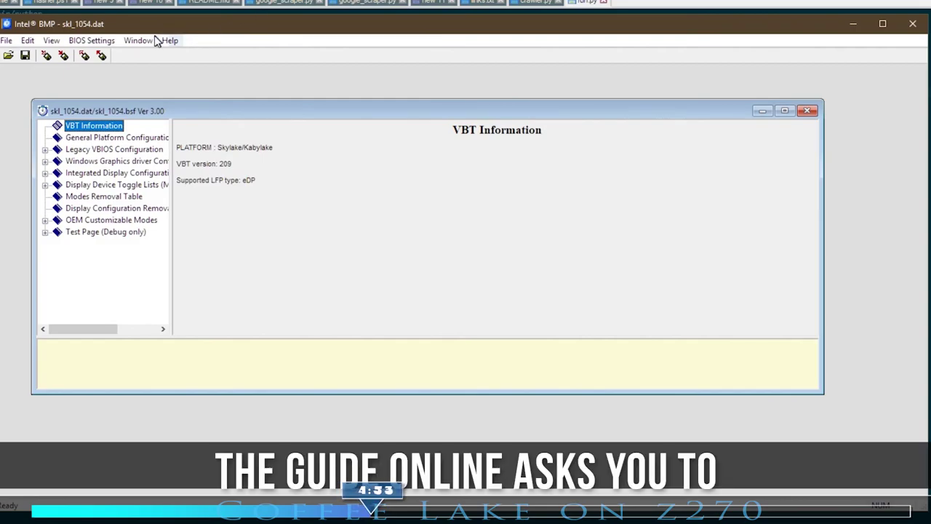
Step: Apply all BIOS settings from transfer.ssf in the UBU_v1_69_16.fix folder to skl_1054.dat
click(91, 40)
click(139, 104)
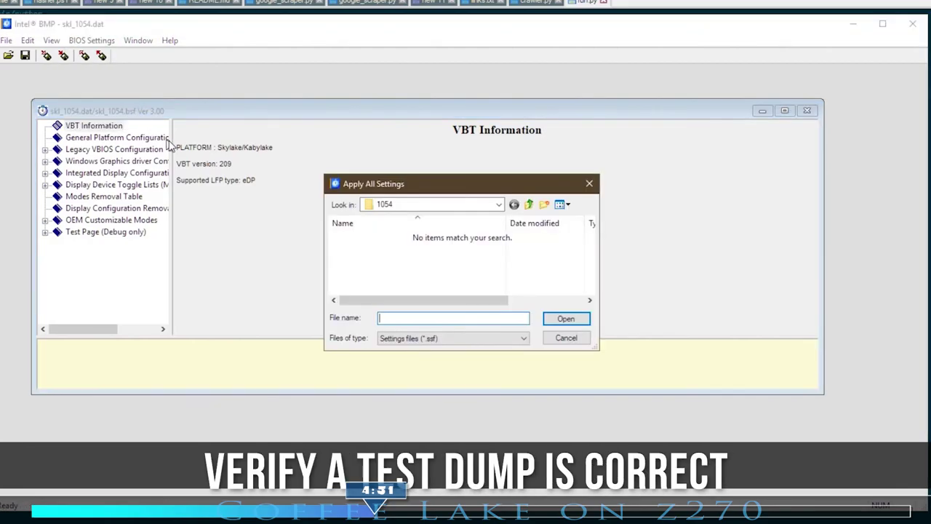
click(428, 206)
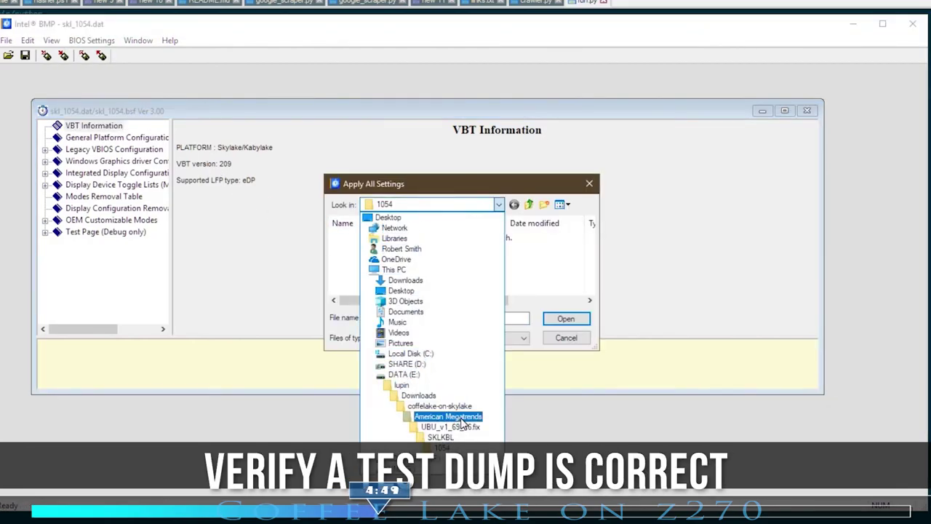
click(466, 422)
double_click(426, 236)
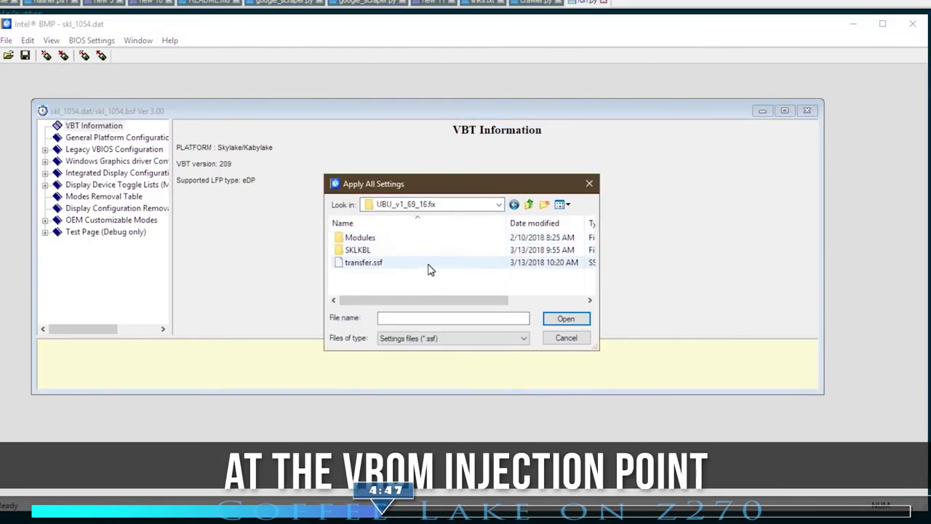
double_click(428, 263)
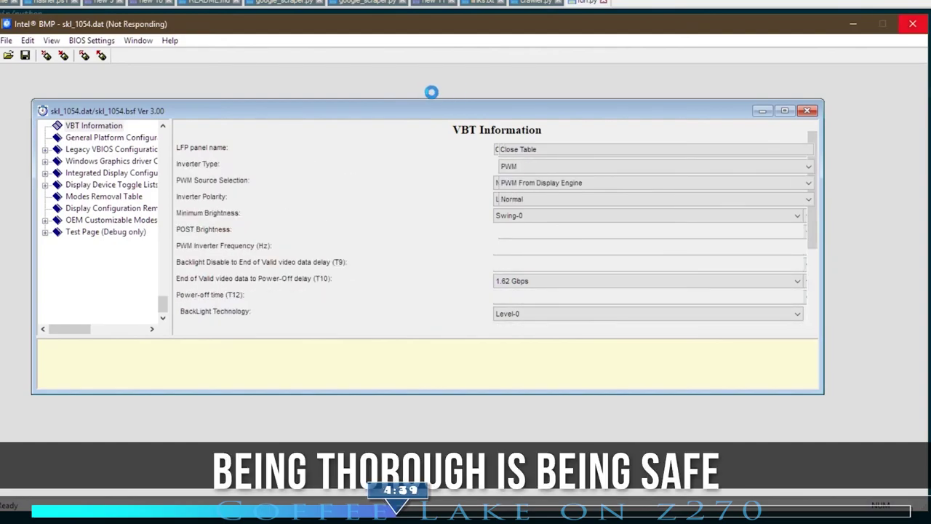
Step: Save the modified video BIOS as new_vbios.dat in the UBU_v1_69_16.fix folder
click(7, 41)
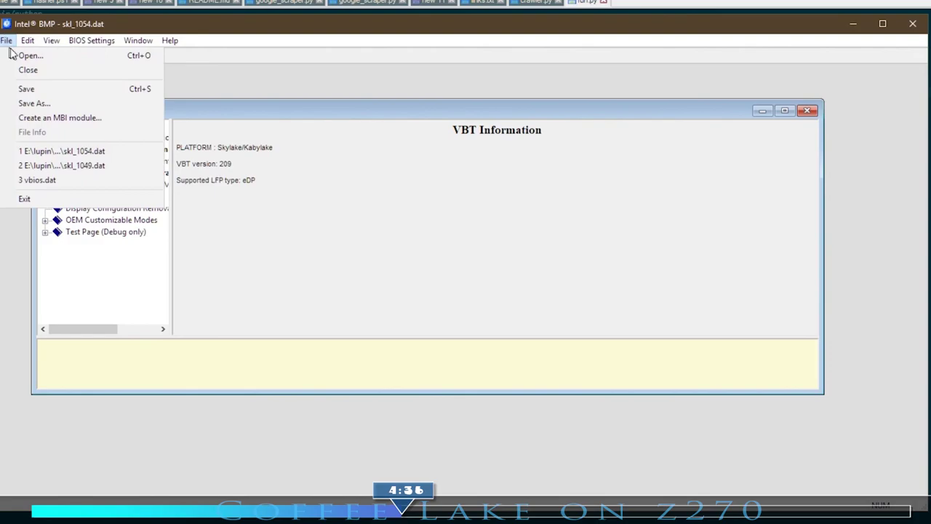
click(35, 104)
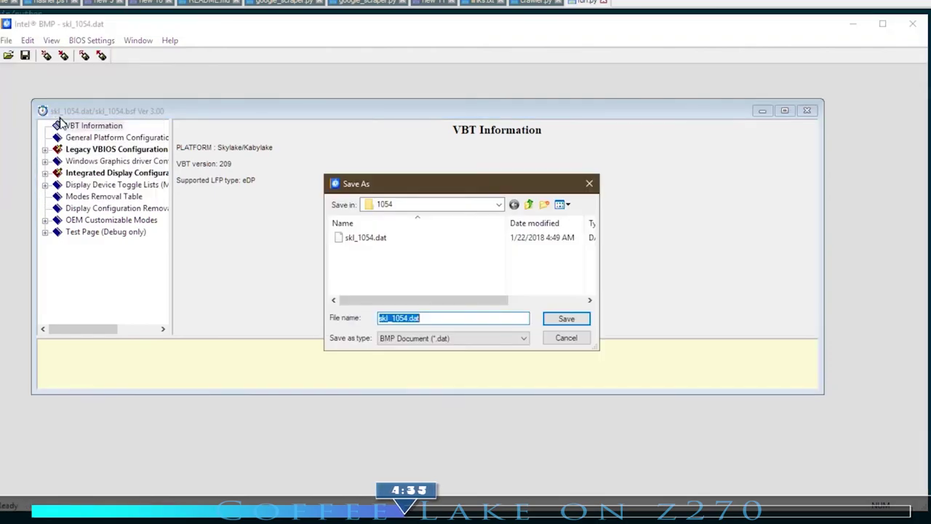
click(456, 210)
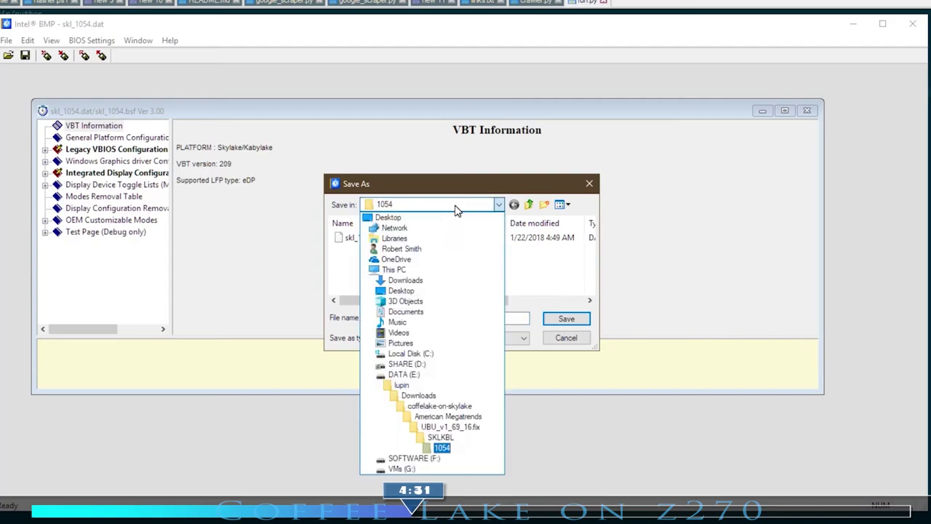
click(465, 418)
click(430, 317)
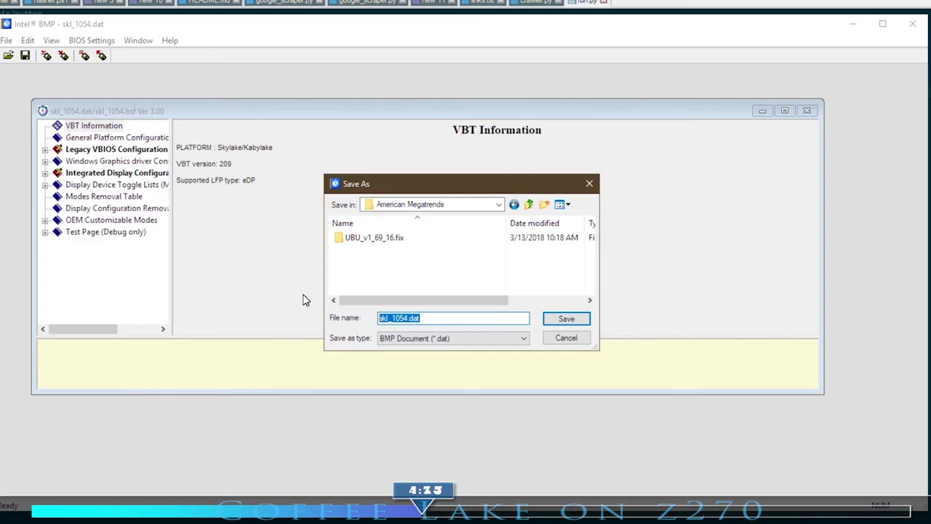
text(new_vbios)
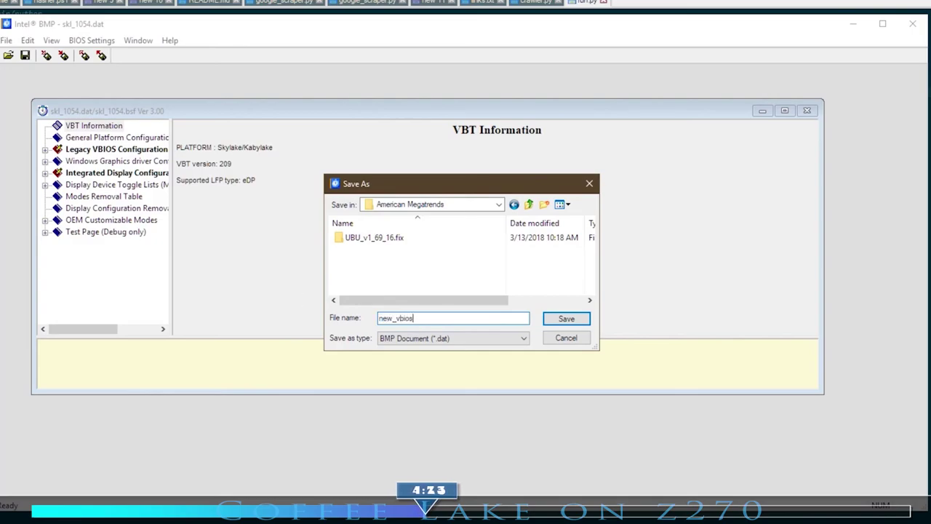
text(.dat)
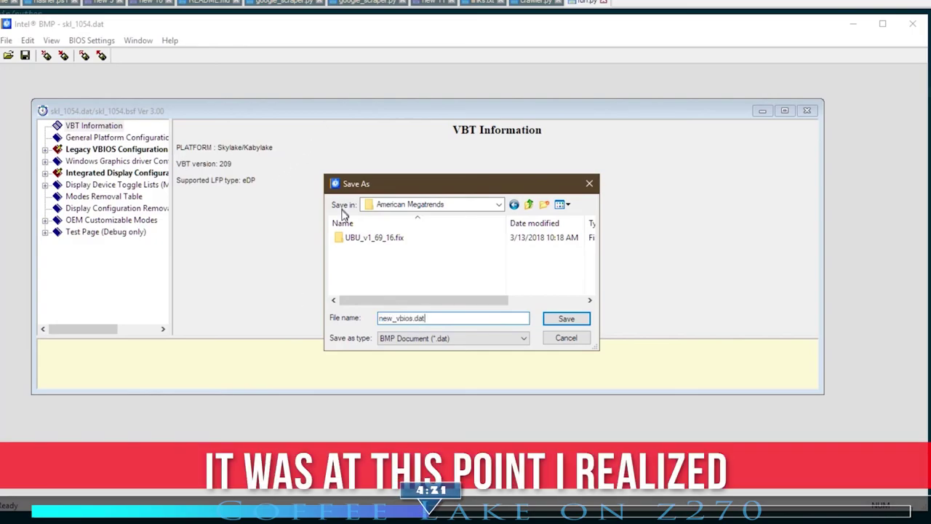
double_click(410, 237)
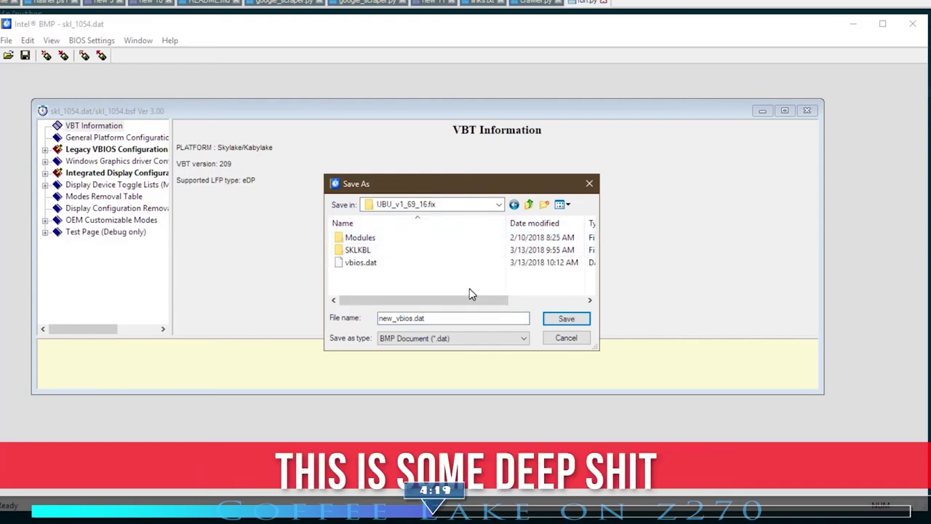
click(571, 320)
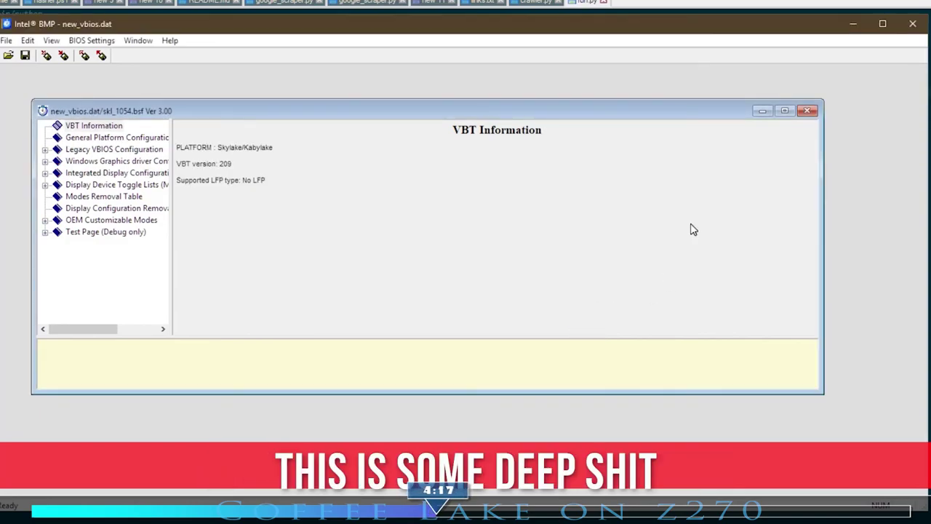
Step: Minimize Intel BMP, switch to the UBU_v1_69_16.fix folder and launch MMTool.exe
click(662, 4)
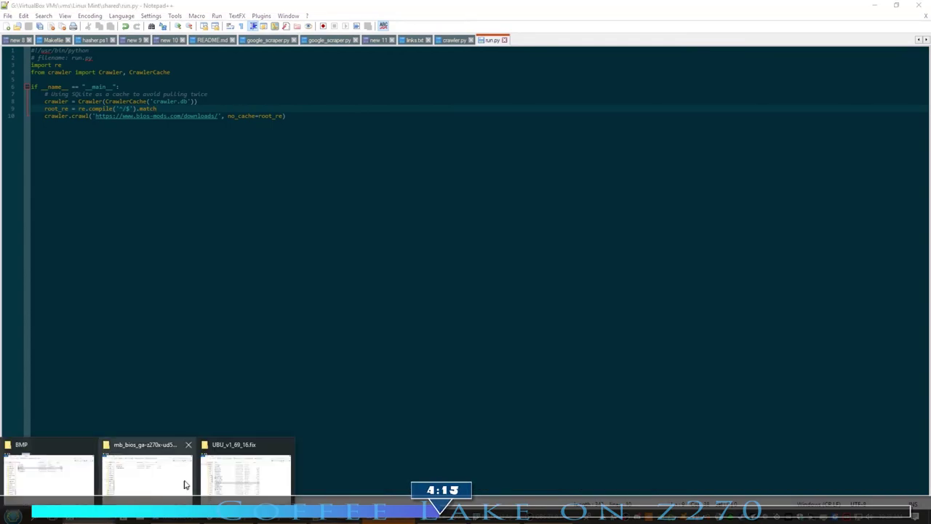
click(232, 469)
double_click(282, 296)
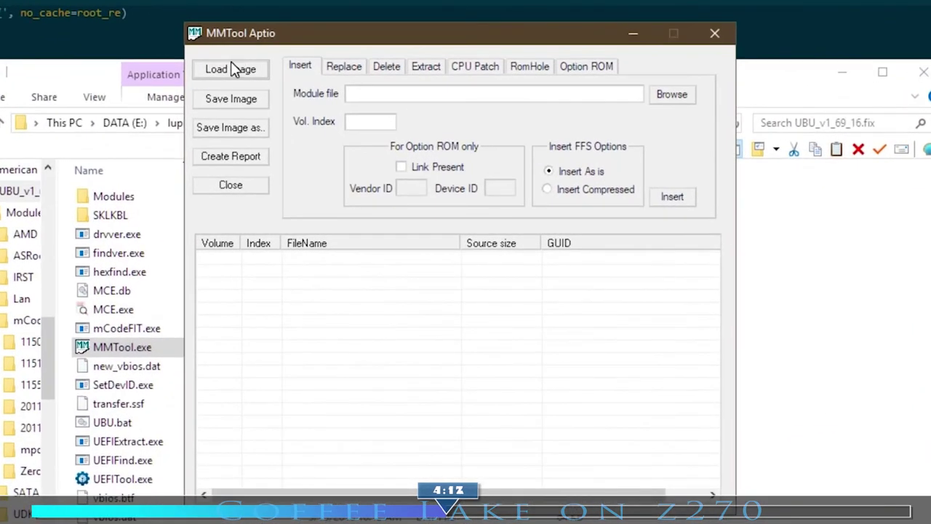
Step: Load the Z270XUD5.F6b BIOS image from the UBU_v1_69_16.fix folder into MMTool, showing all file types
click(231, 65)
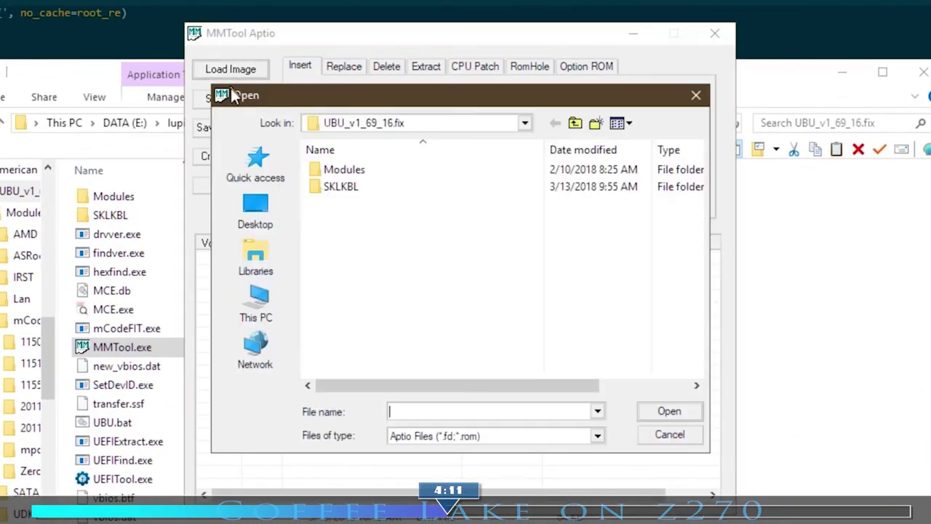
click(522, 435)
click(422, 487)
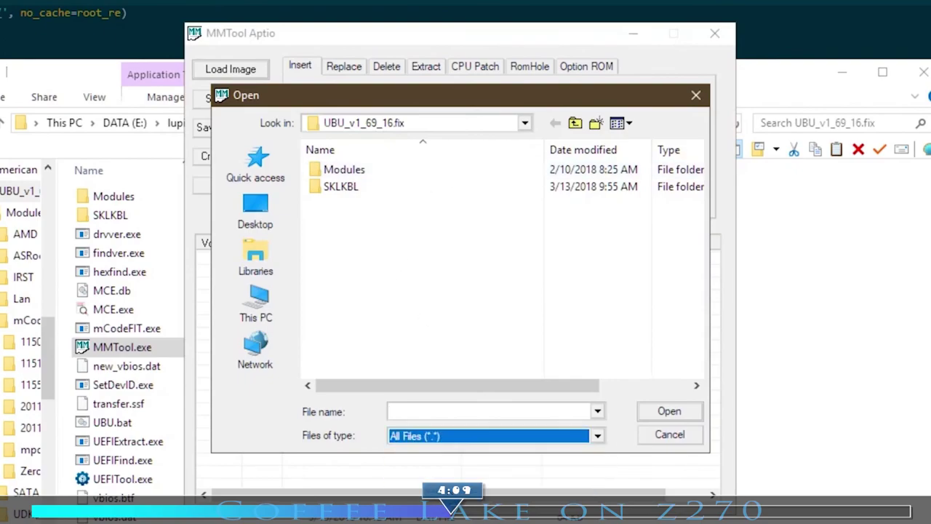
scroll(442, 234, down, 2)
scroll(440, 233, down, 1)
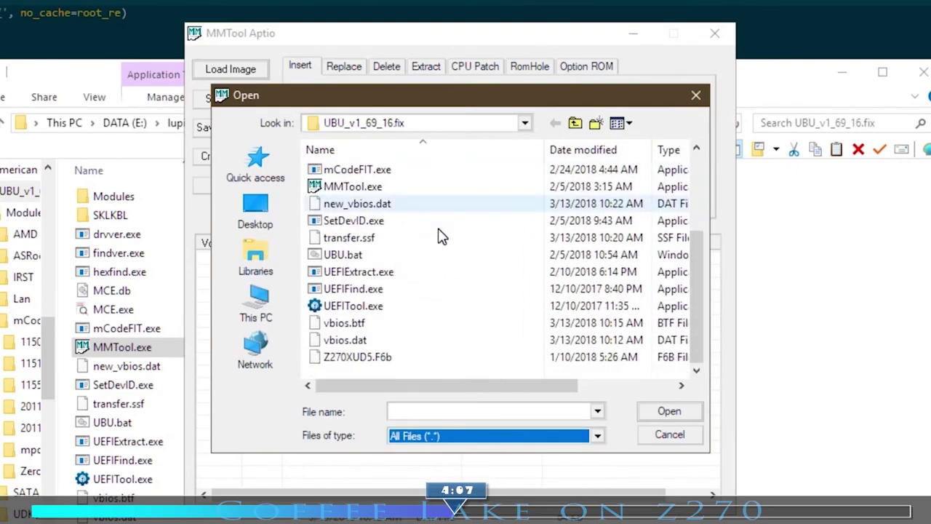
click(458, 358)
double_click(458, 358)
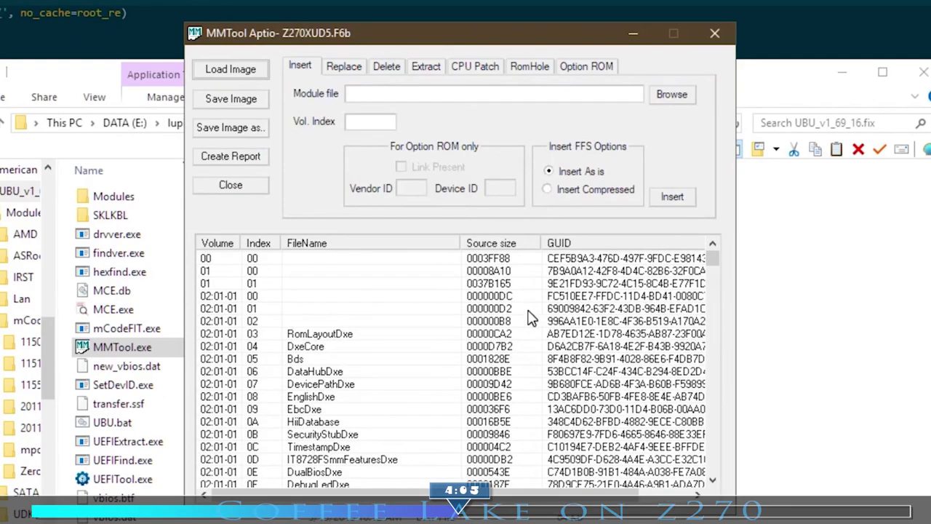
Step: List the image's option ROMs and examine the Section GUID of the entry with vendor 8086 and device ID 406
click(586, 68)
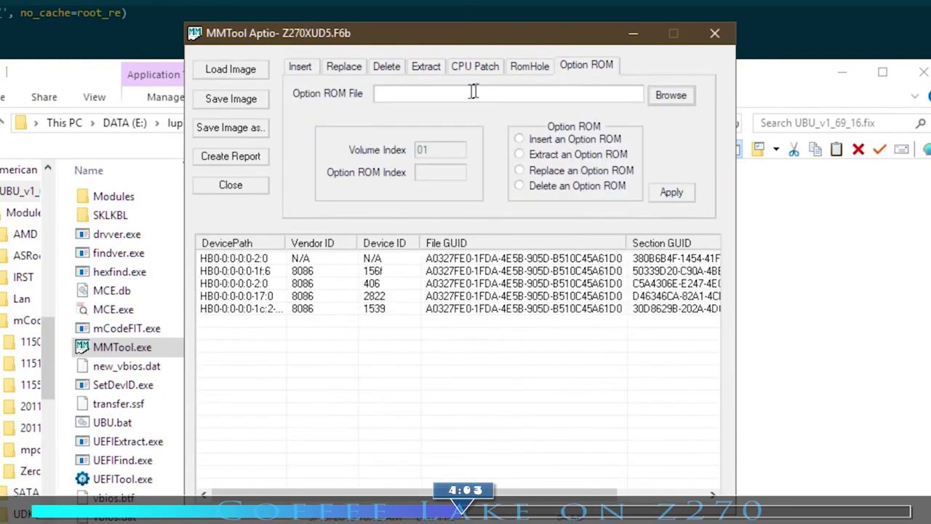
click(466, 285)
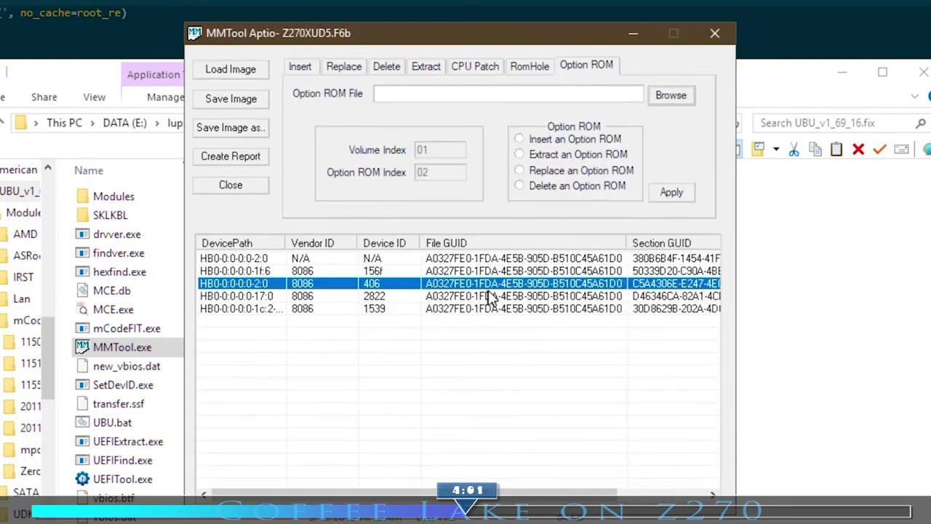
scroll(514, 288, right, 3)
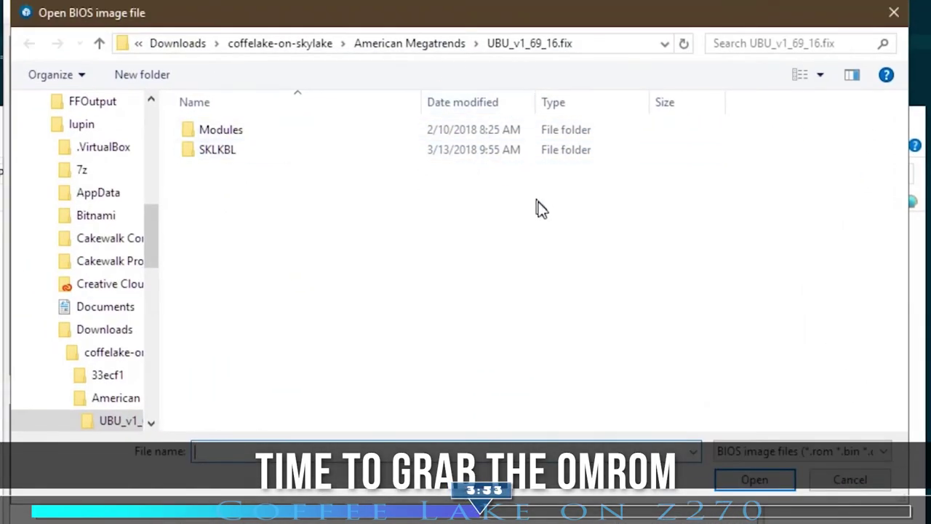
Step: In UEFITool, open the Z270XUD5.F6b BIOS image from the UBU_v1_69_16.fix folder, showing all file types
click(782, 451)
click(782, 482)
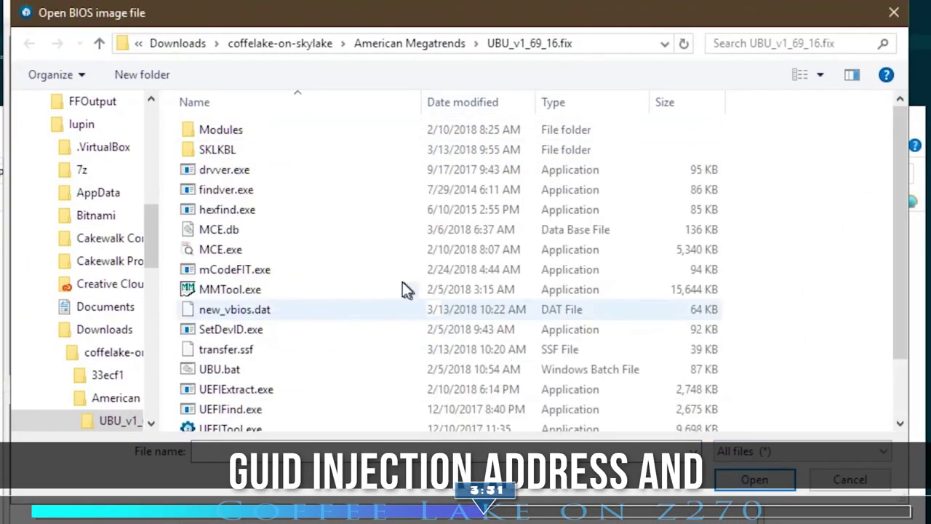
scroll(327, 349, down, 1)
double_click(328, 422)
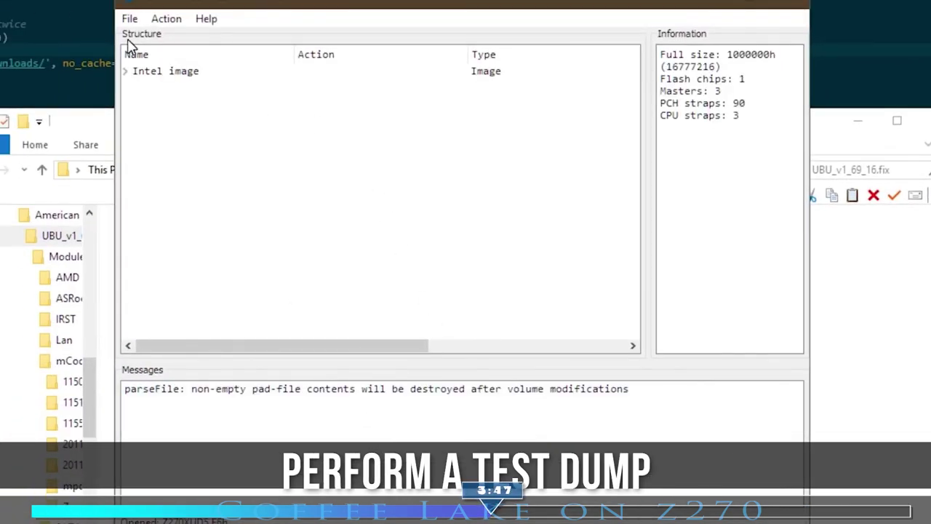
Step: Search headers only for the GUID beginning C5A4306E-E247 and jump to the match in the image structure
click(129, 18)
click(173, 106)
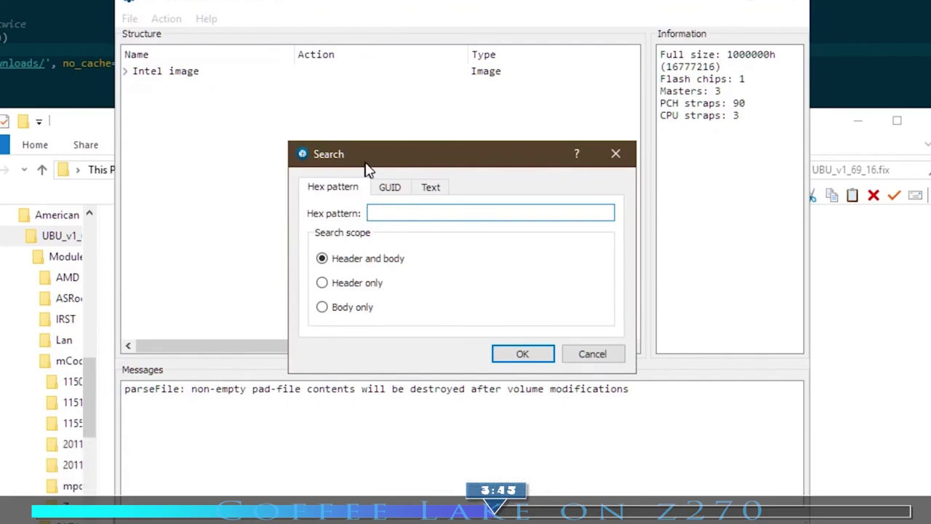
click(321, 282)
click(389, 187)
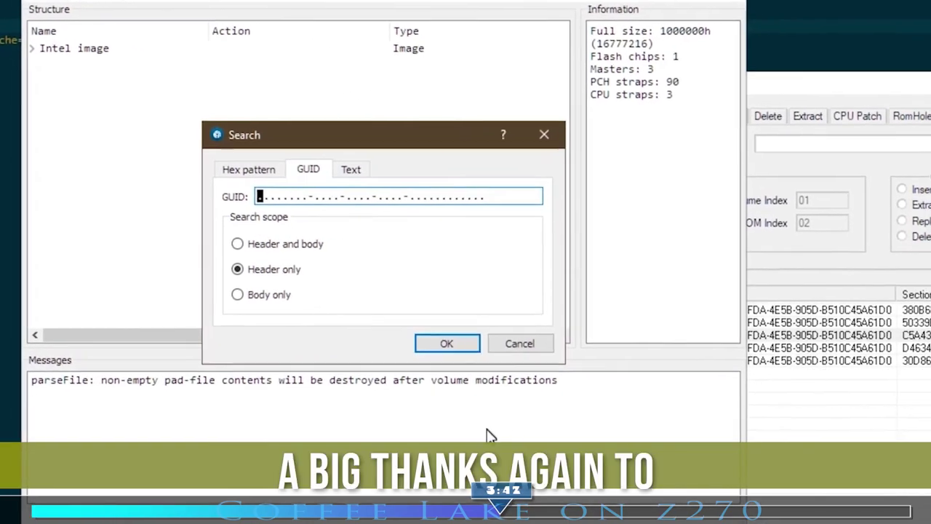
text(C5)
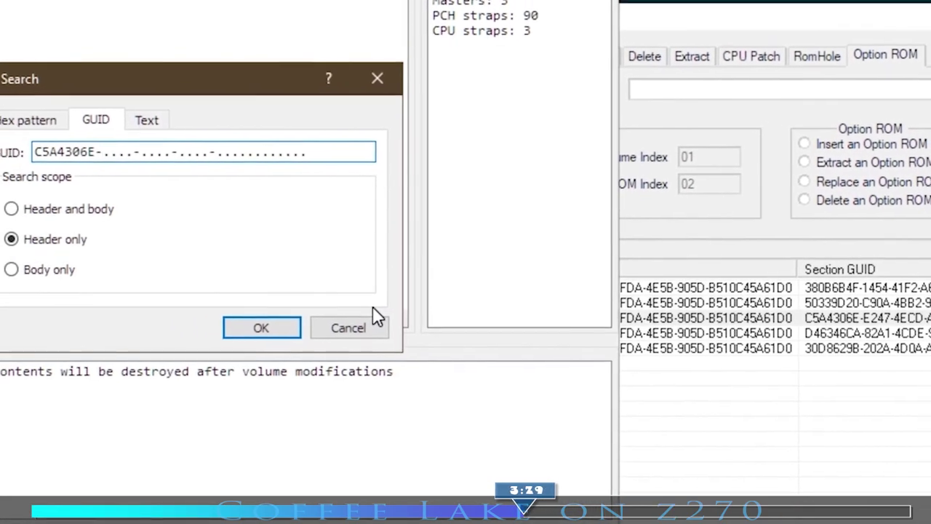
text(247-)
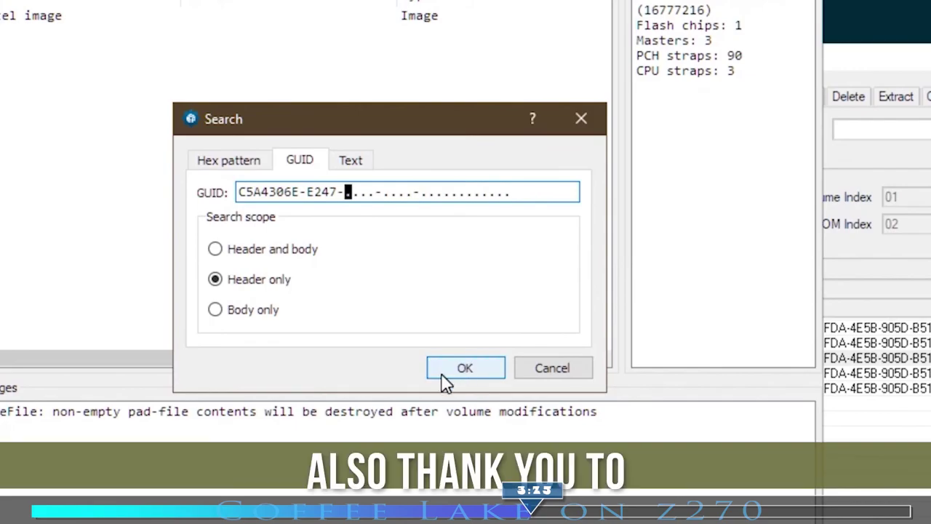
click(430, 366)
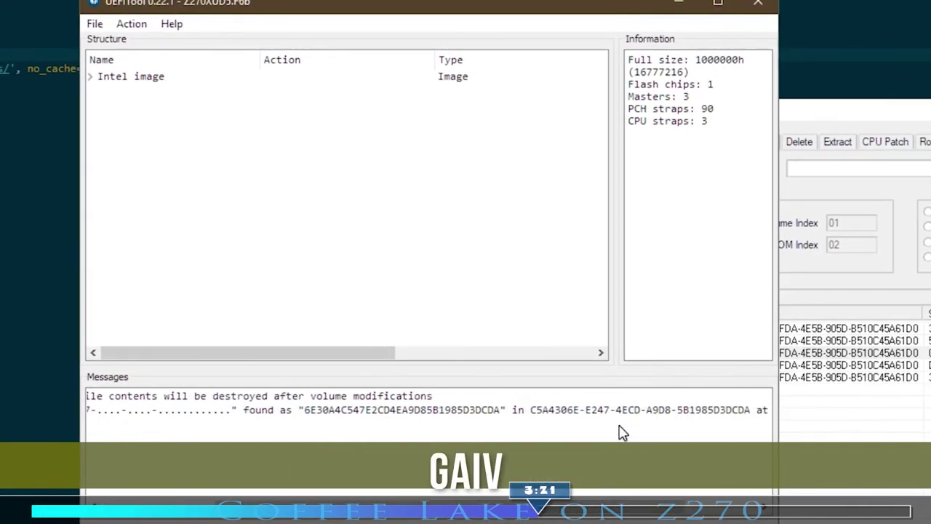
double_click(615, 416)
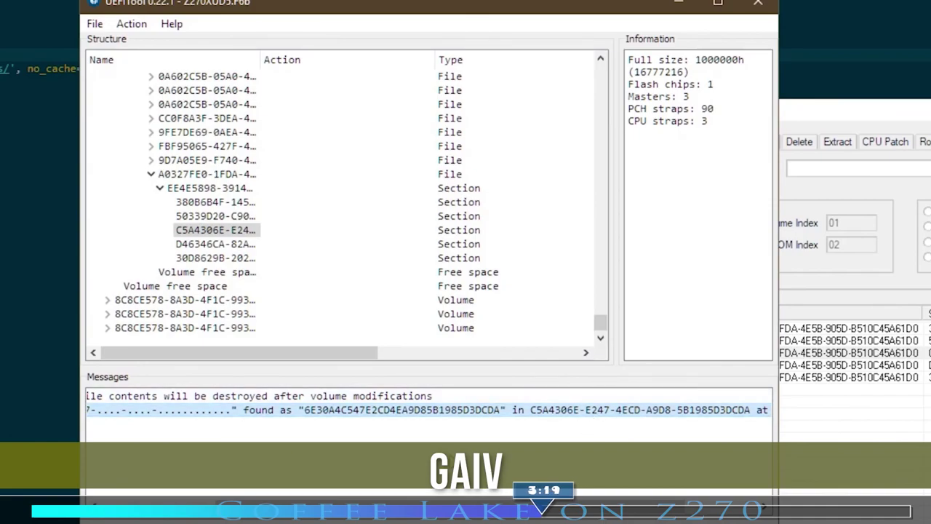
Step: Extract the body of the C5A4306E section as vbios1.dat in the UBU_v1_69_16.fix folder, with all files as the type
click(215, 230)
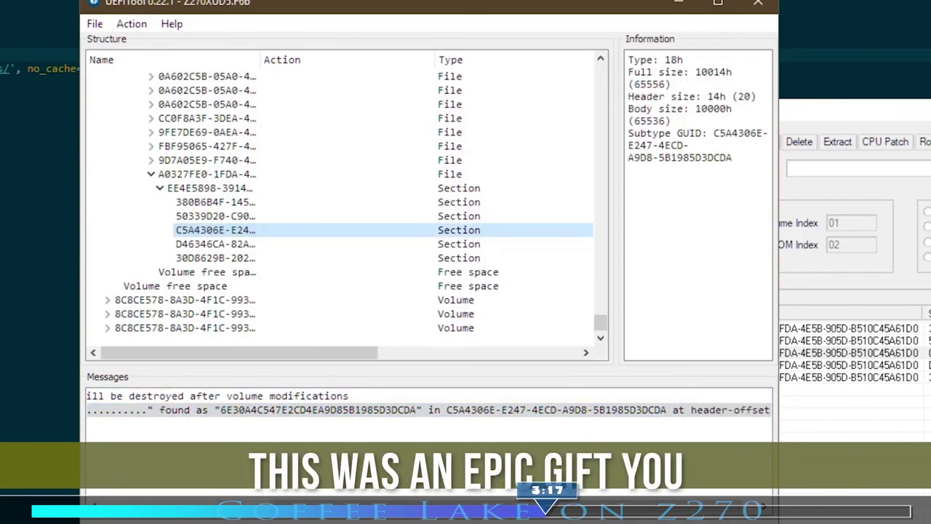
click(132, 24)
mouse_move(166, 161)
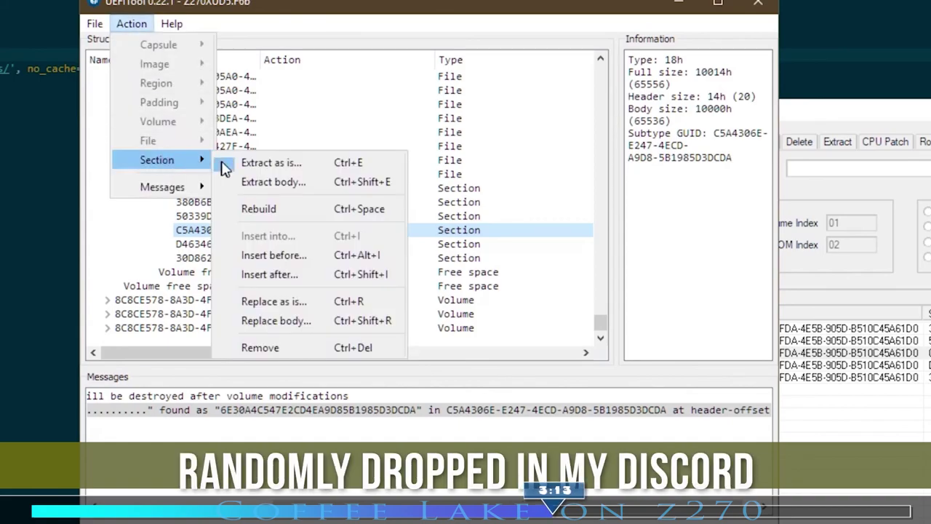
click(280, 187)
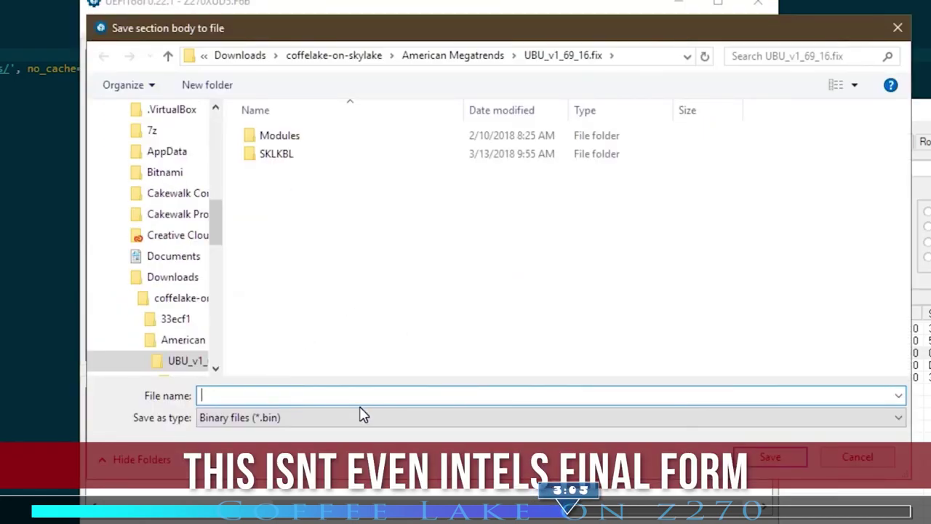
click(386, 419)
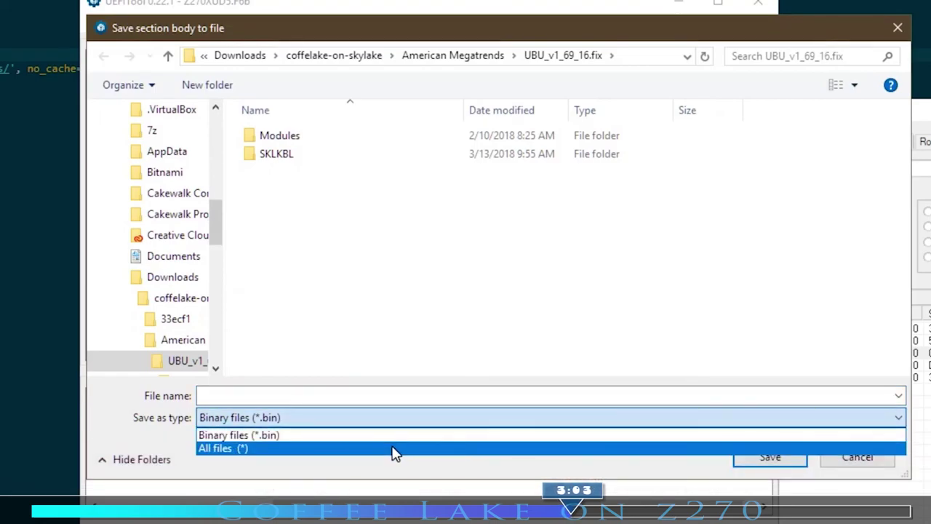
click(392, 448)
click(418, 395)
text(vbios1.)
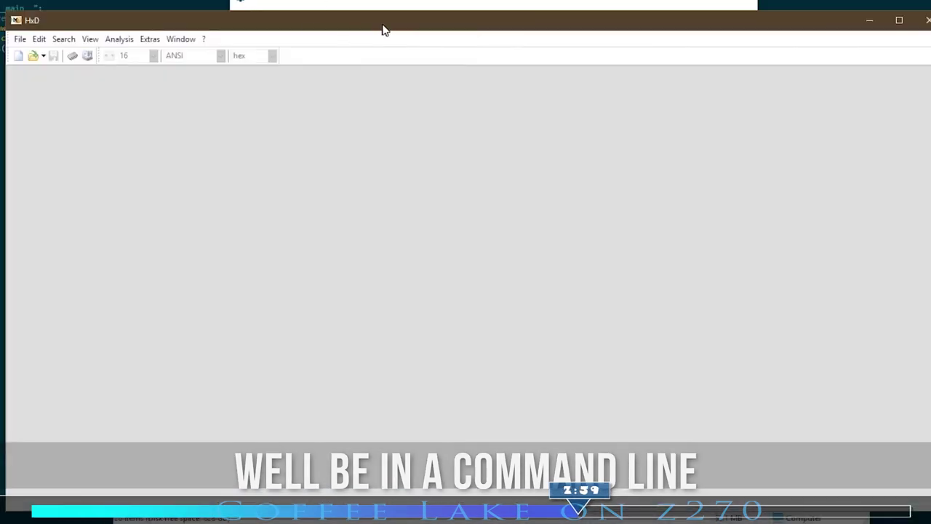
Step: Switch to HxD and open vbios.dat and vbios1.dat from the UBU_v1_69_16.fix folder in it
drag(382, 29, 664, 10)
click(253, 420)
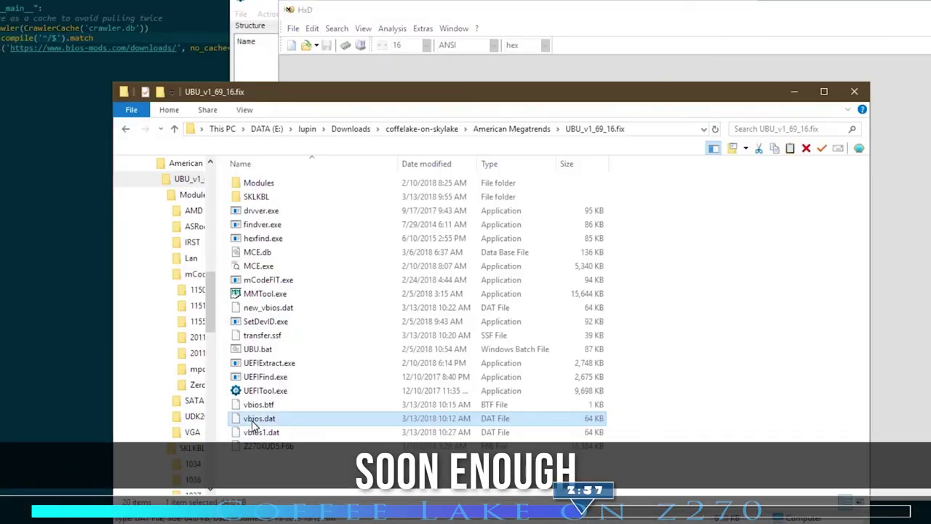
drag(325, 426, 903, 327)
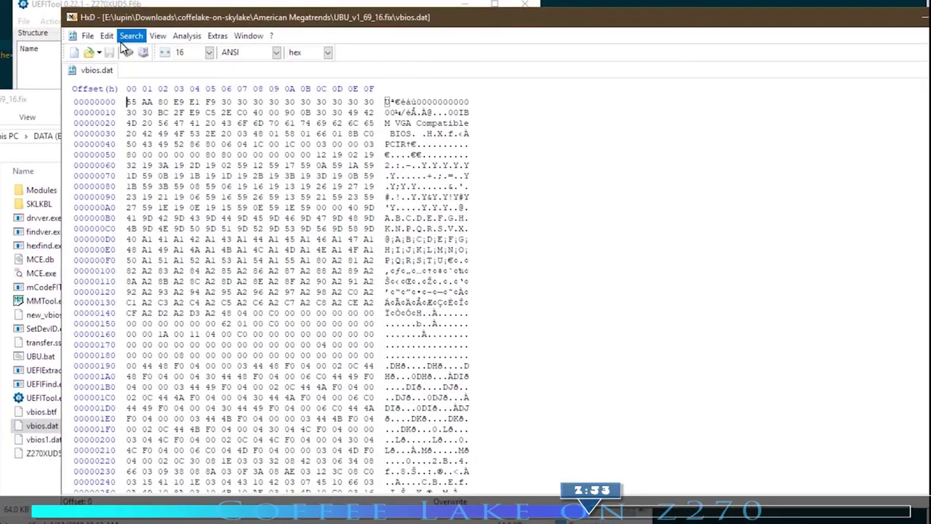
click(45, 453)
click(90, 440)
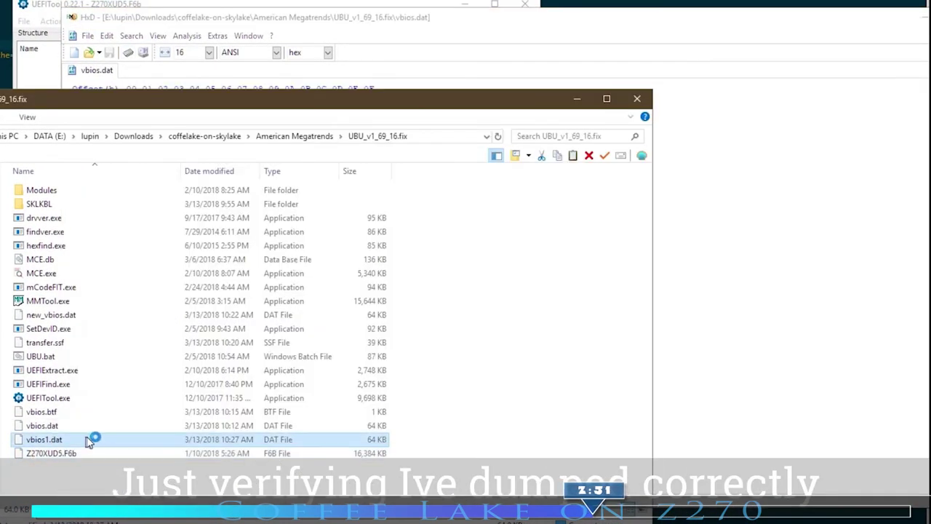
drag(127, 443, 825, 284)
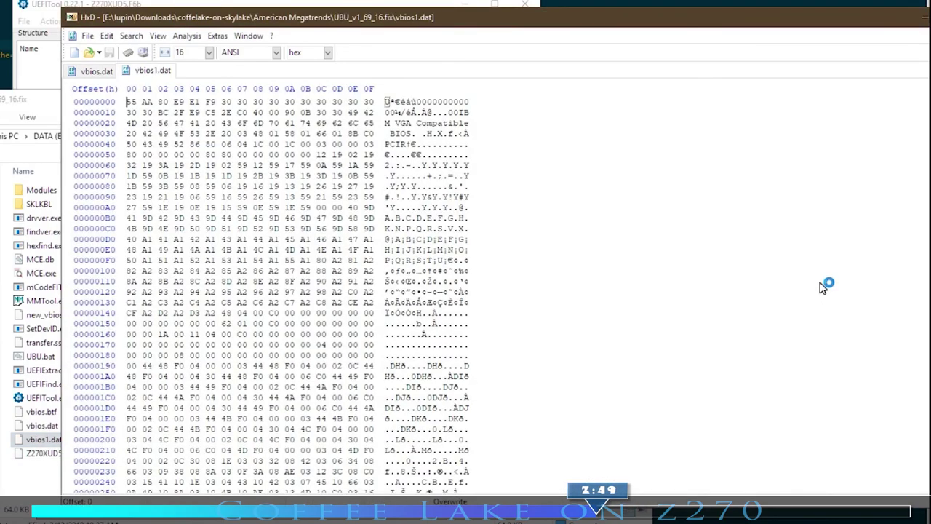
Step: Run a file comparison with vbios.dat as the source and vbios1.dat as the target
click(94, 71)
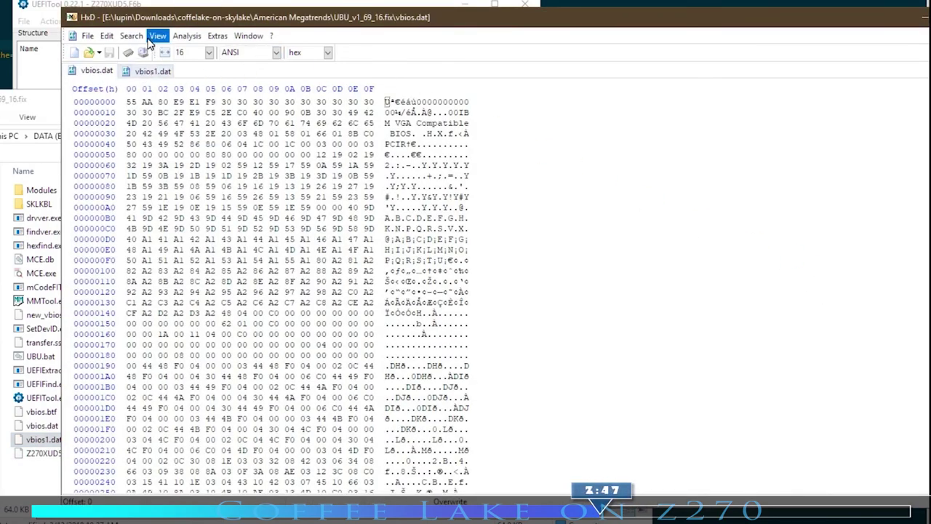
click(197, 37)
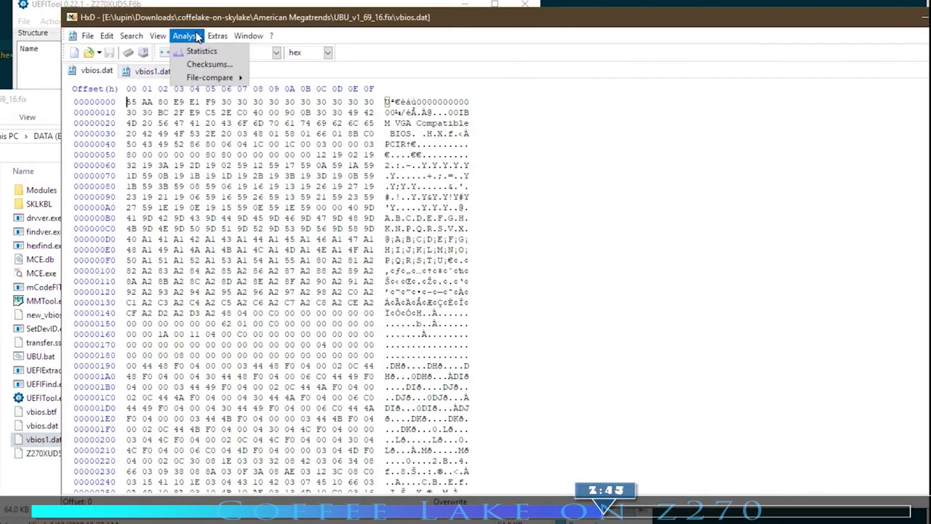
mouse_move(211, 79)
click(271, 79)
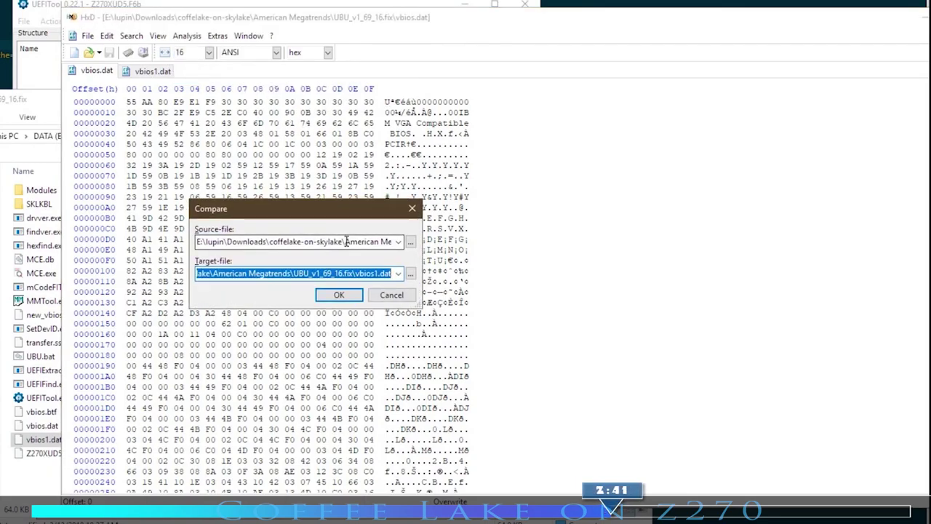
click(367, 242)
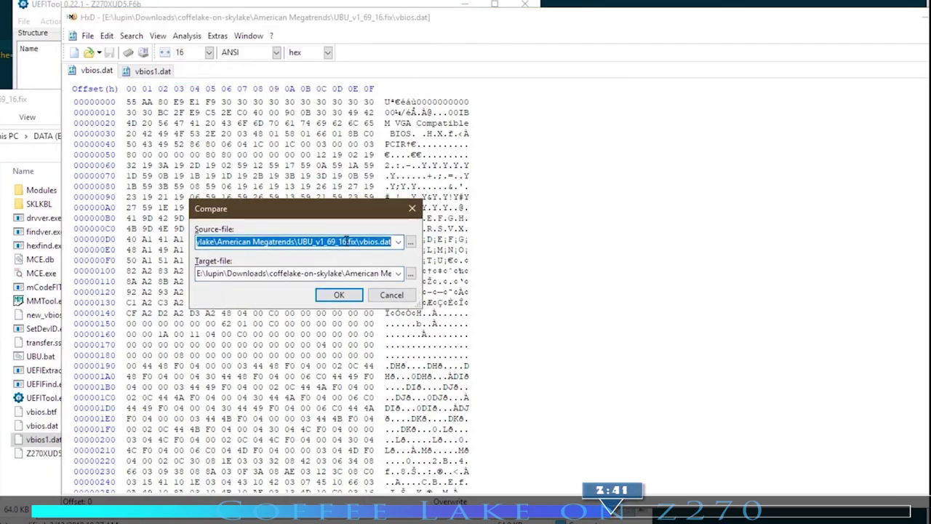
click(339, 295)
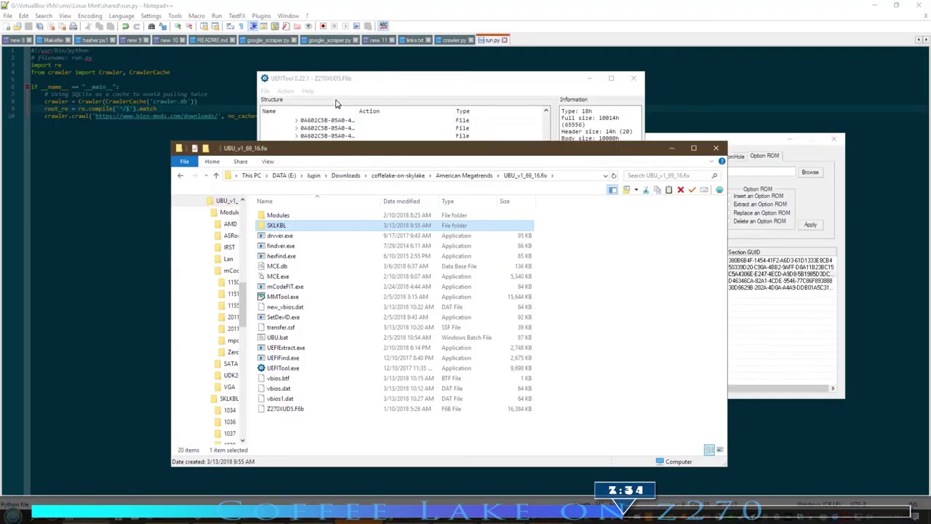
Step: Switch to UEFITool and replace the body of the C5A4306E section with new_vbios.dat, with all files as the type
click(346, 76)
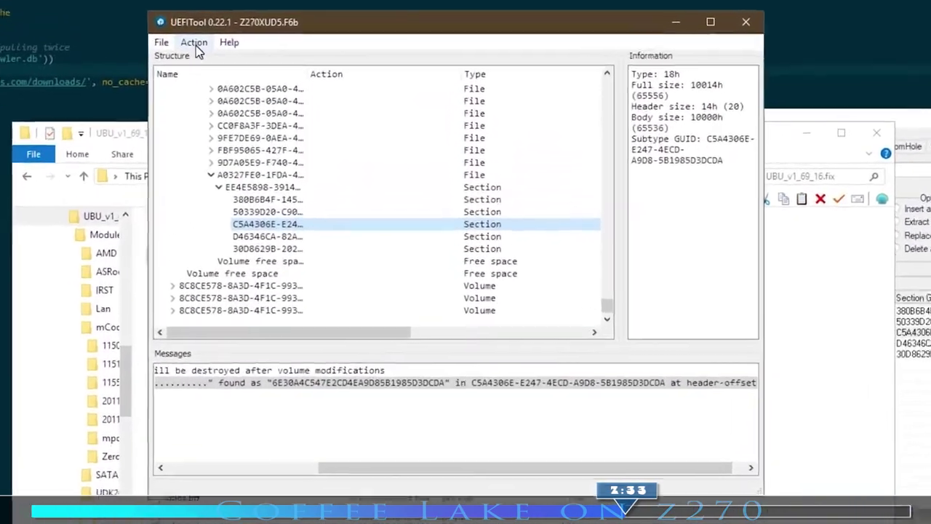
click(277, 86)
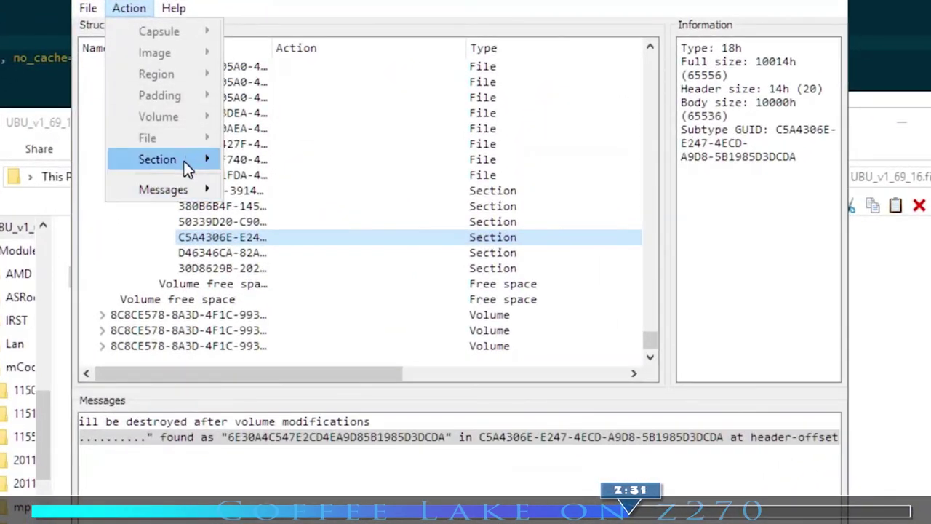
mouse_move(190, 159)
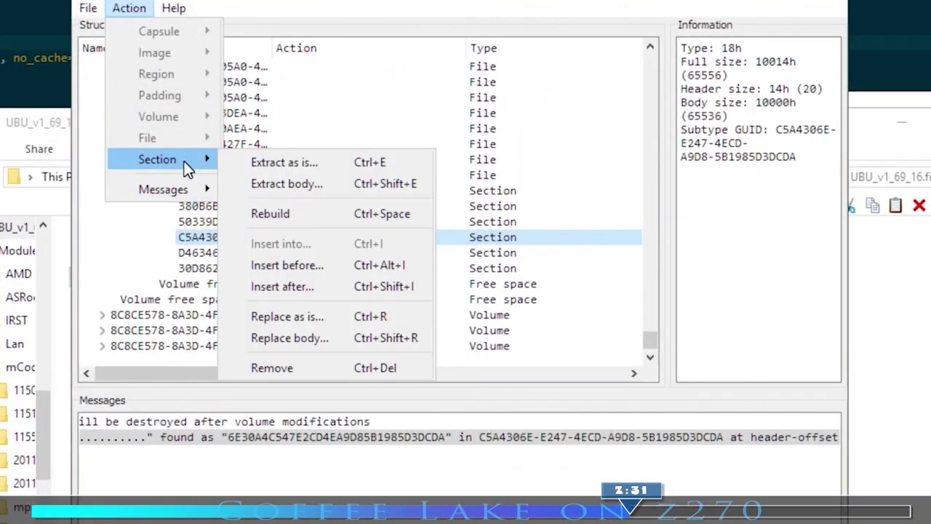
click(368, 341)
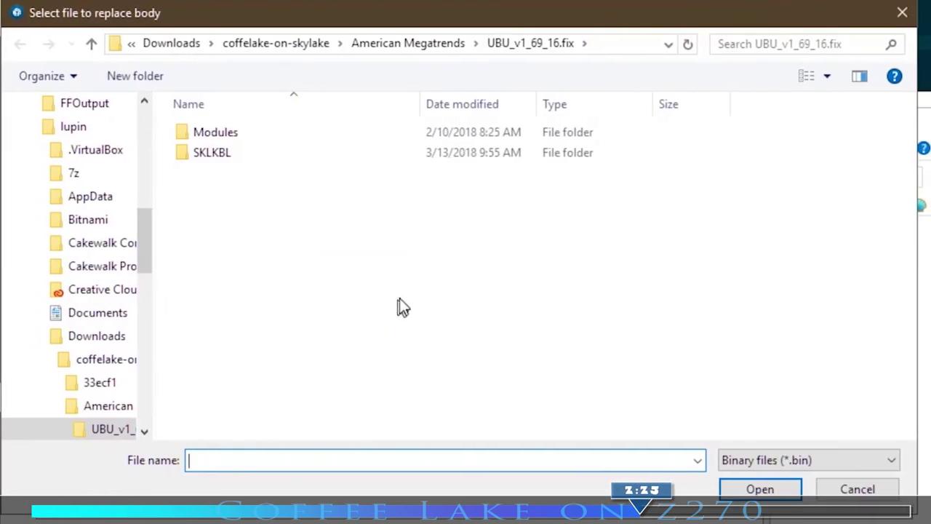
click(767, 462)
click(749, 489)
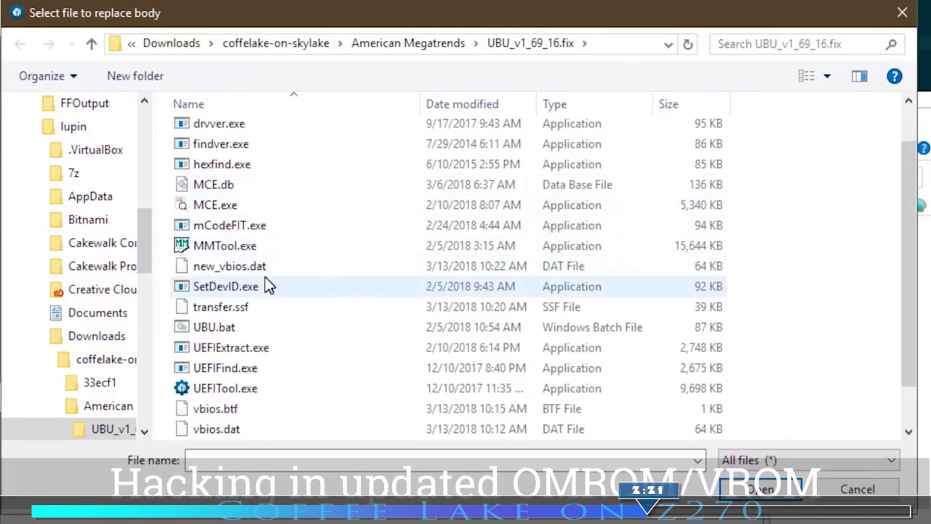
double_click(297, 272)
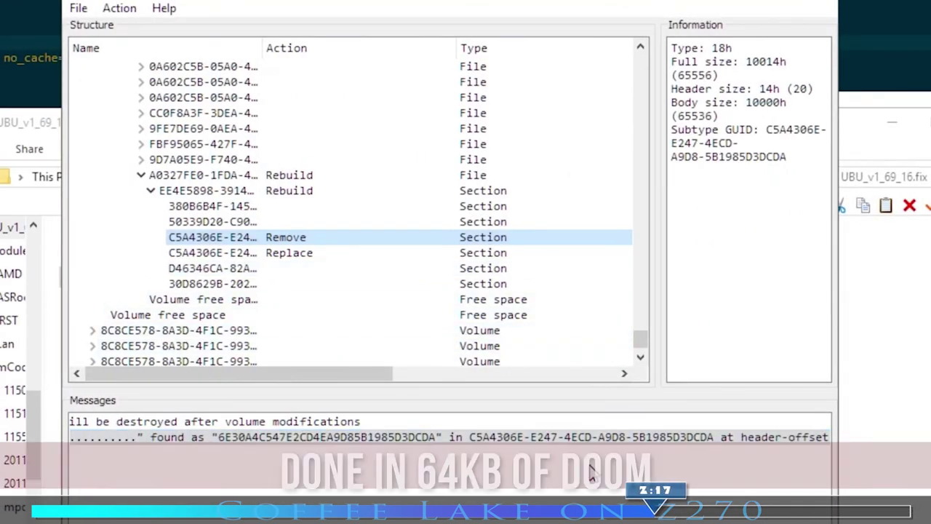
Step: Save the patched image as Z270XUD5-vbios.F6b in the UBU_v1_69_16.fix folder, with all files as the type
click(77, 10)
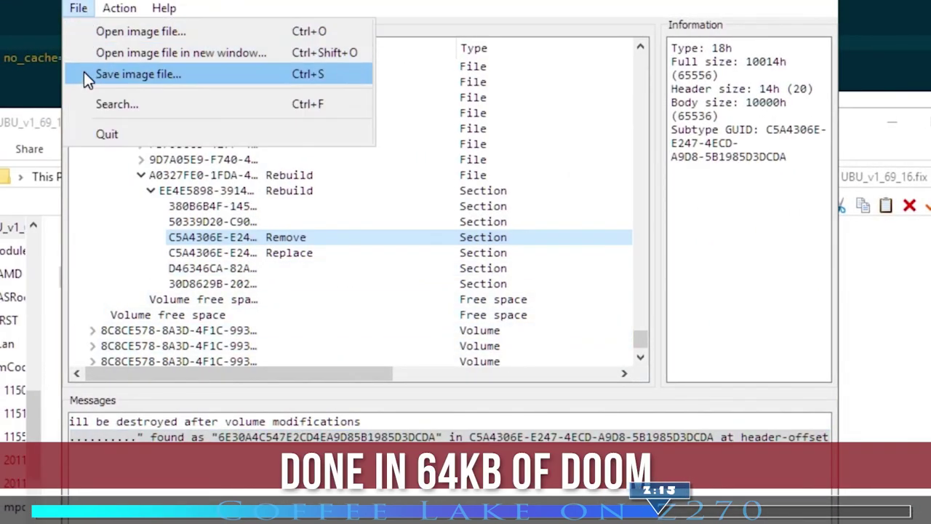
click(103, 75)
click(376, 445)
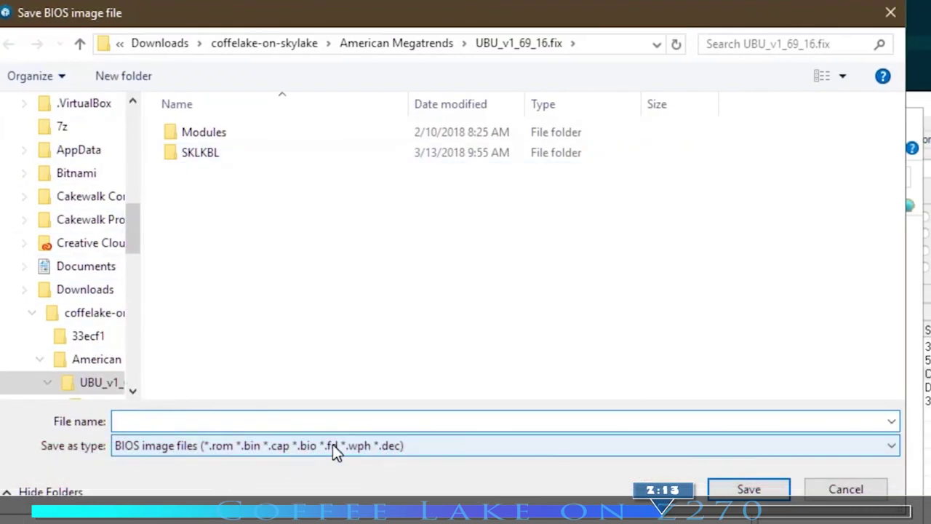
click(272, 480)
scroll(414, 228, down, 2)
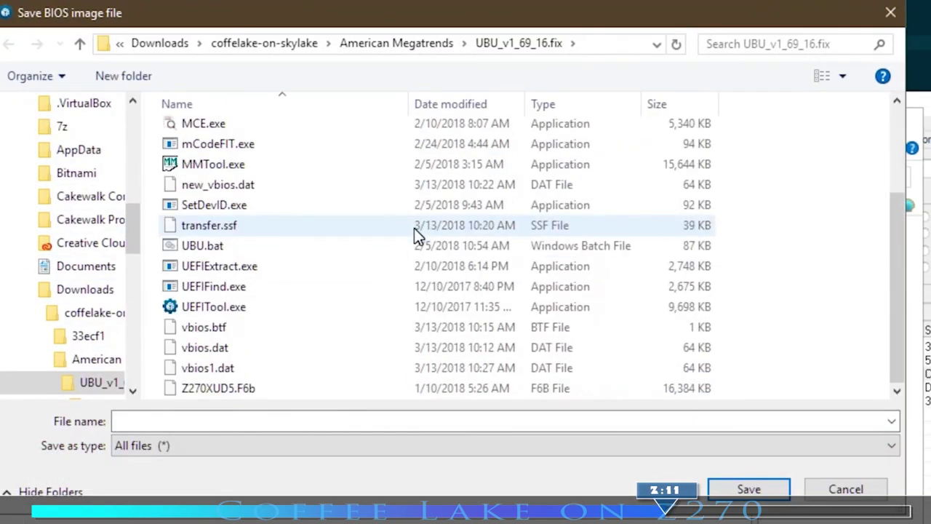
click(272, 388)
click(270, 422)
click(229, 422)
key(BackSpace)
key(BackSpace)
key(BackSpace)
key(BackSpace)
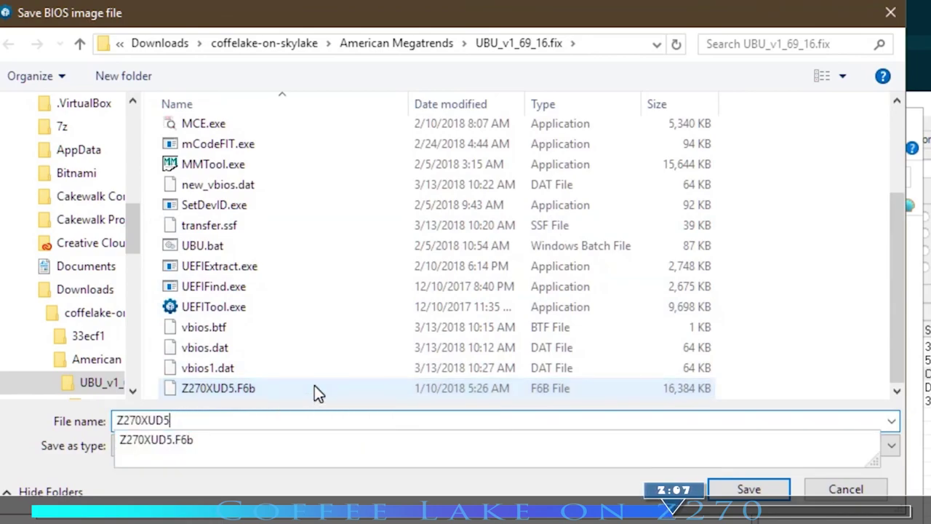
text(-)
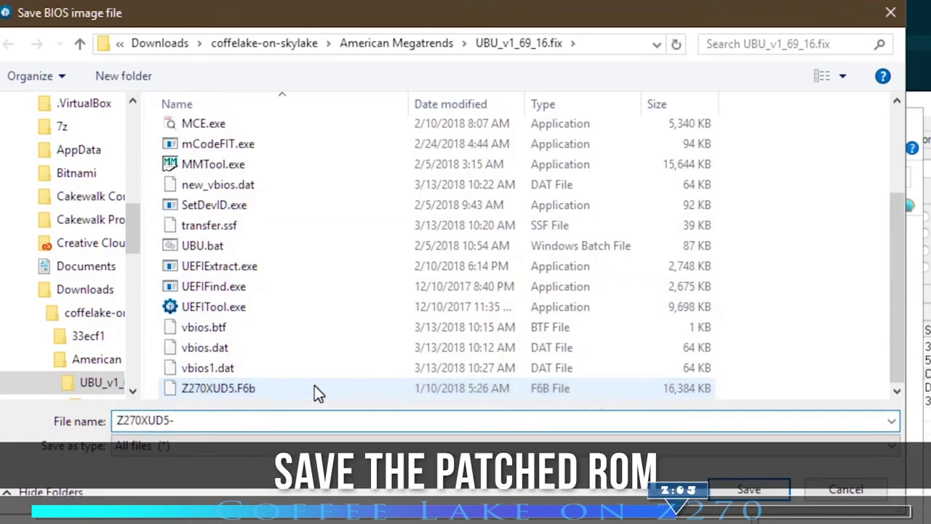
text(vbios.F6b)
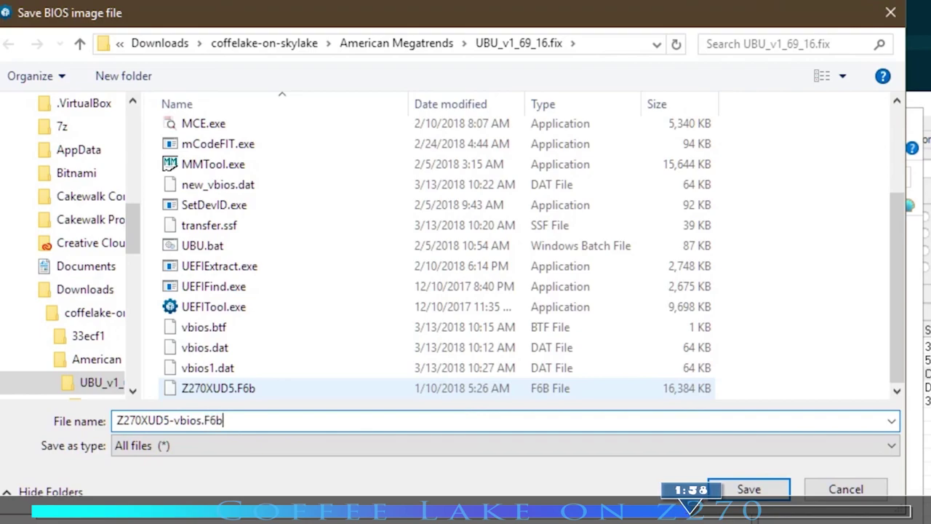
key(Return)
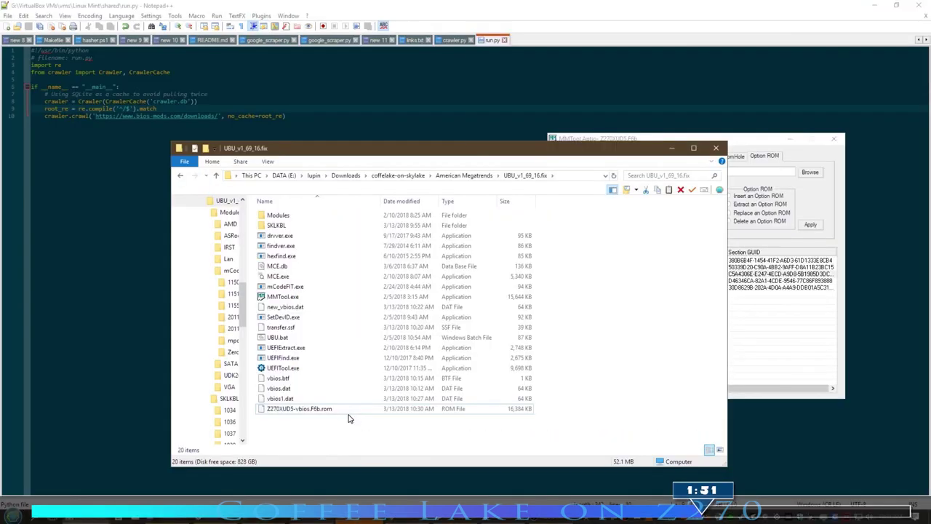
Step: Rename the saved image in the UBU_v1_69_16.fix folder to Z270XUD5-vbios.rom
right_click(355, 414)
click(385, 394)
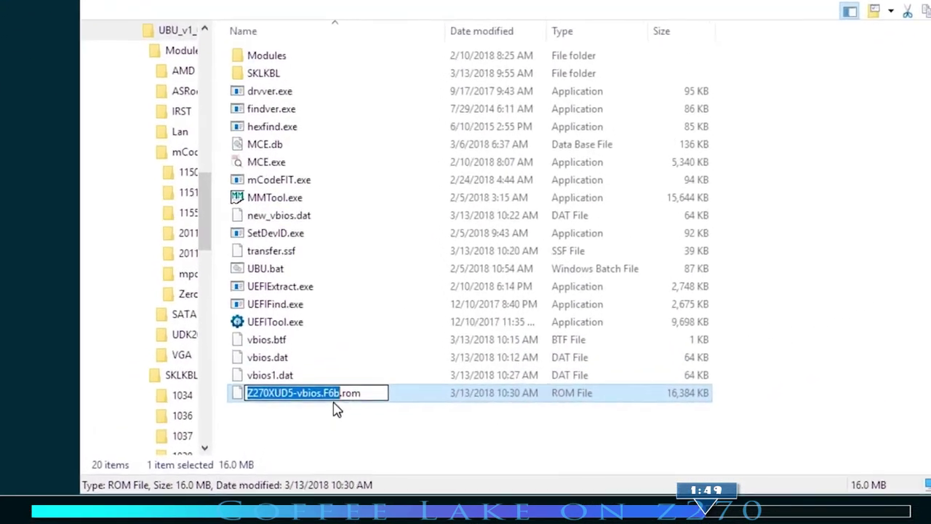
click(324, 408)
key(BackSpace)
key(BackSpace)
key(BackSpace)
key(BackSpace)
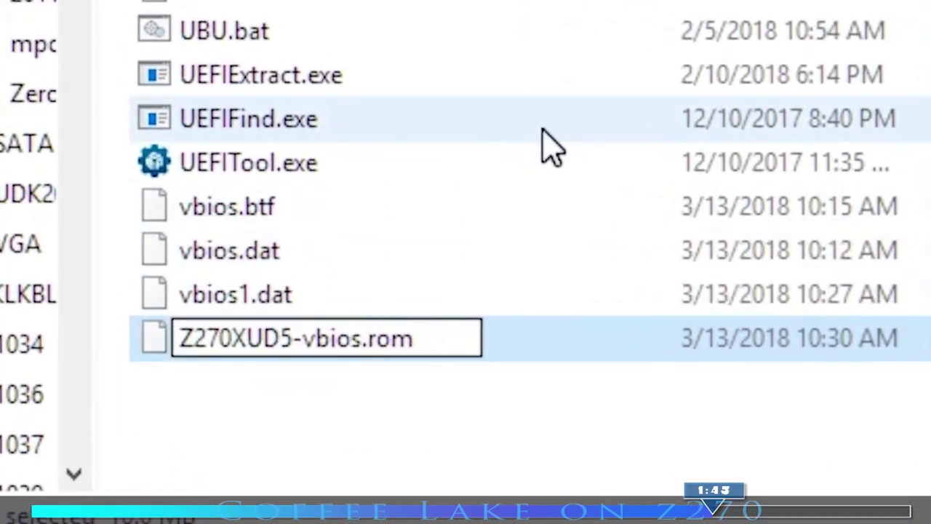
key(Return)
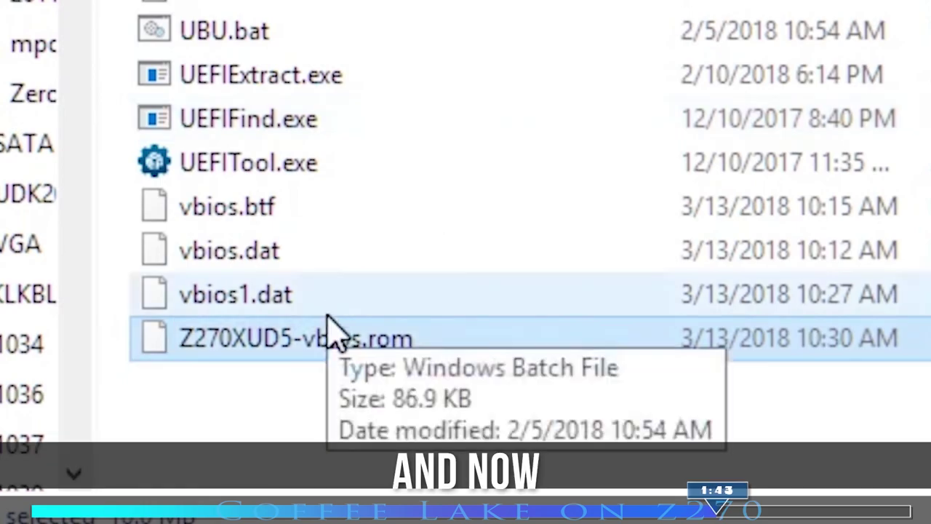
Step: Run UBU.bat from the UBU_v1_69_16.fix folder and continue past the BIOS scan to its update options
right_click(500, 38)
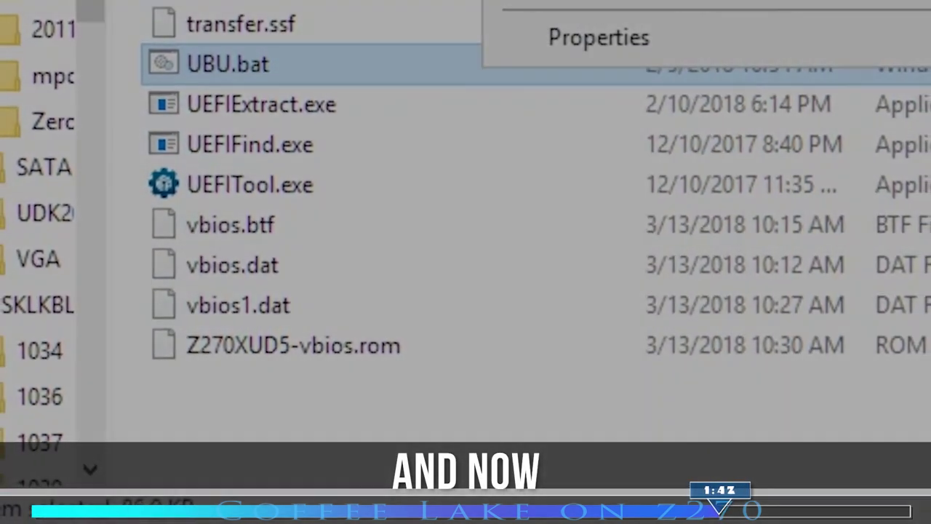
click(557, 8)
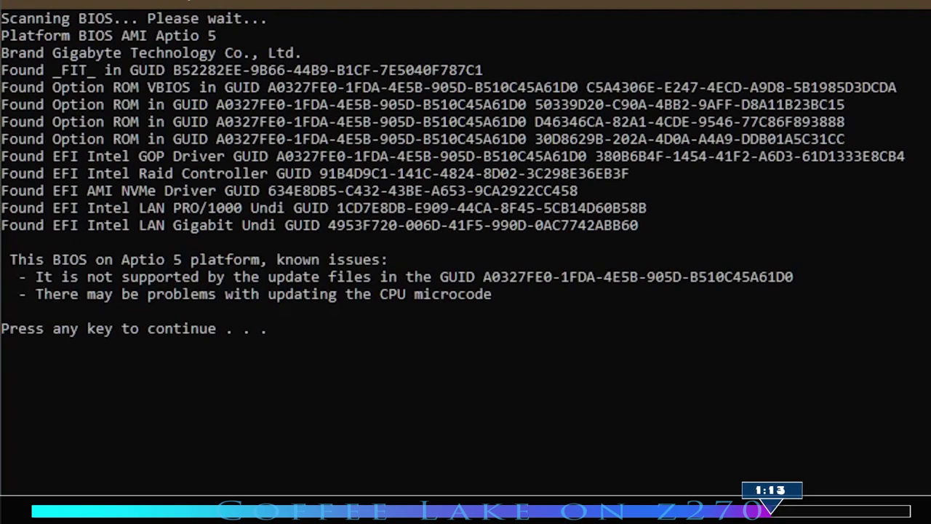
key(Return)
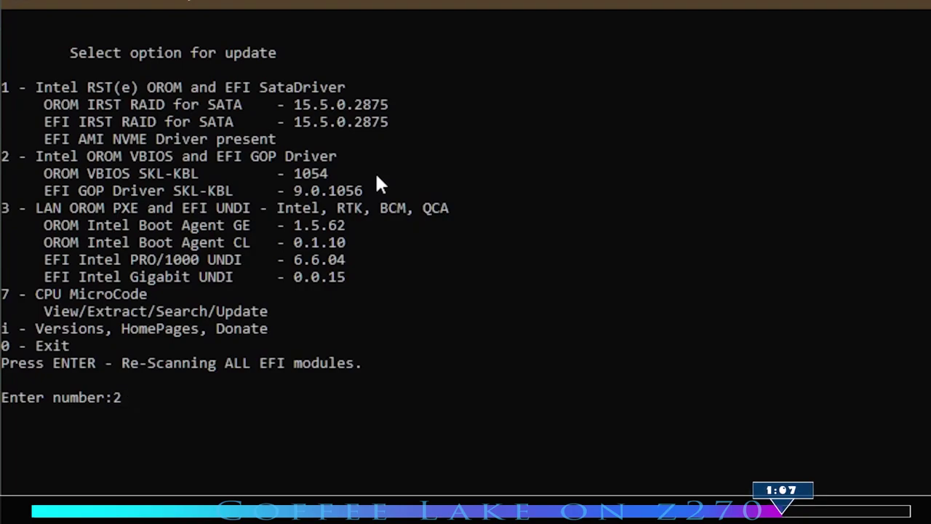
Step: Update only the Intel EFI GOP Driver to v9.0.1074 and return to the update options
text(2)
key(Return)
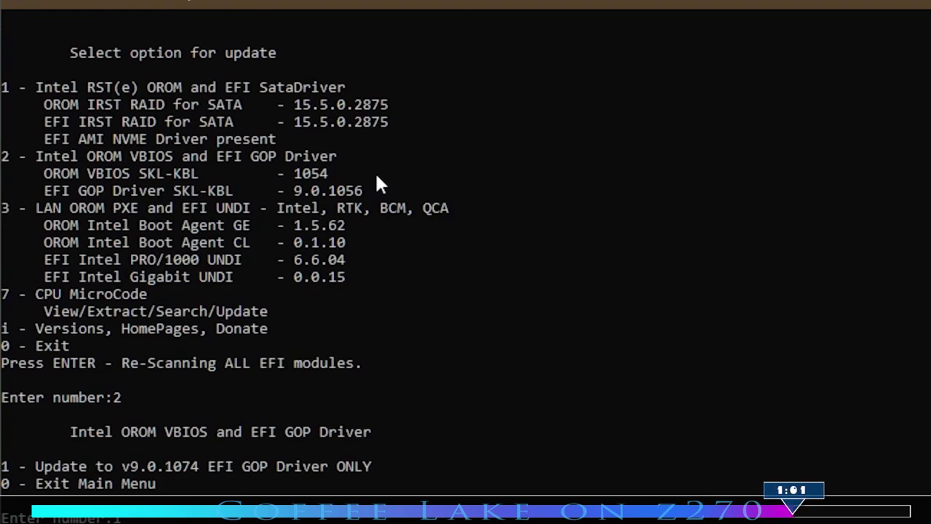
key(Return)
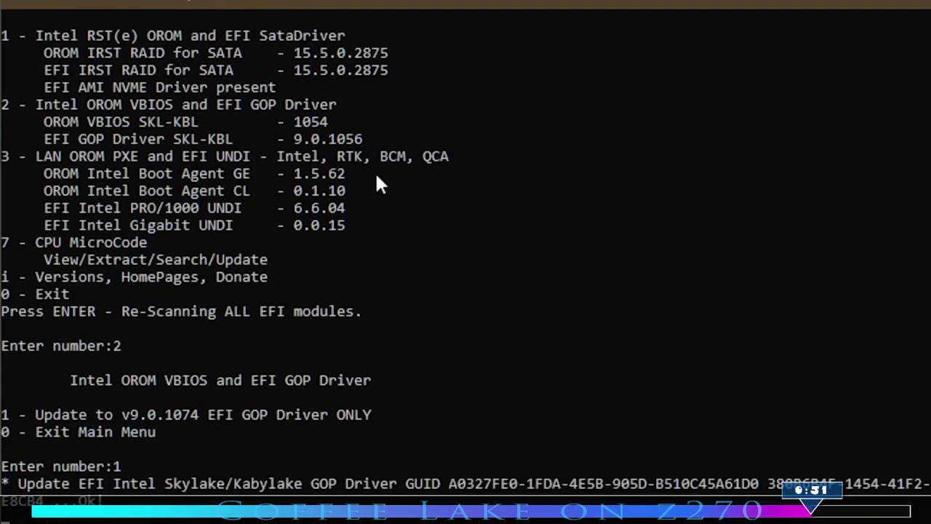
key(Return)
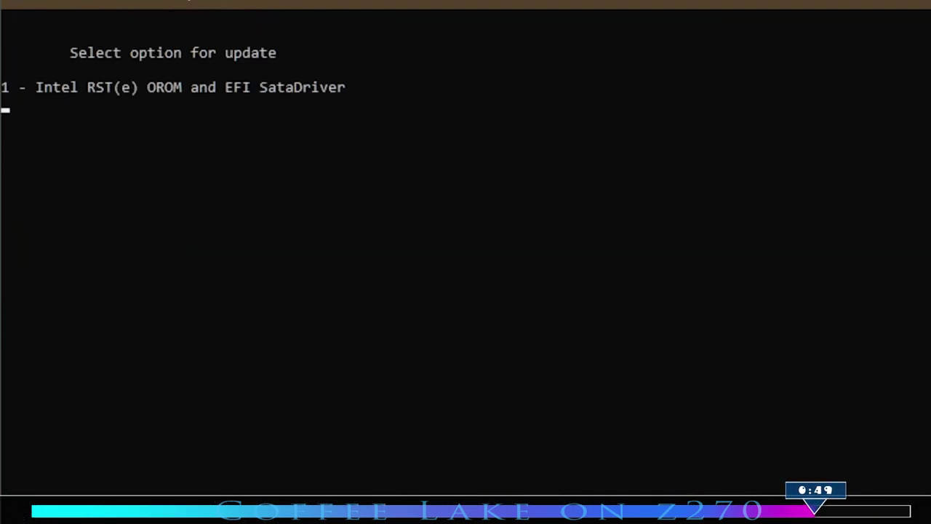
Step: Start the Skylake CPU microcode update and choose version 72 dated 20-09-2017, marked Coffee Lake, as the Kabylake microcode
text(7)
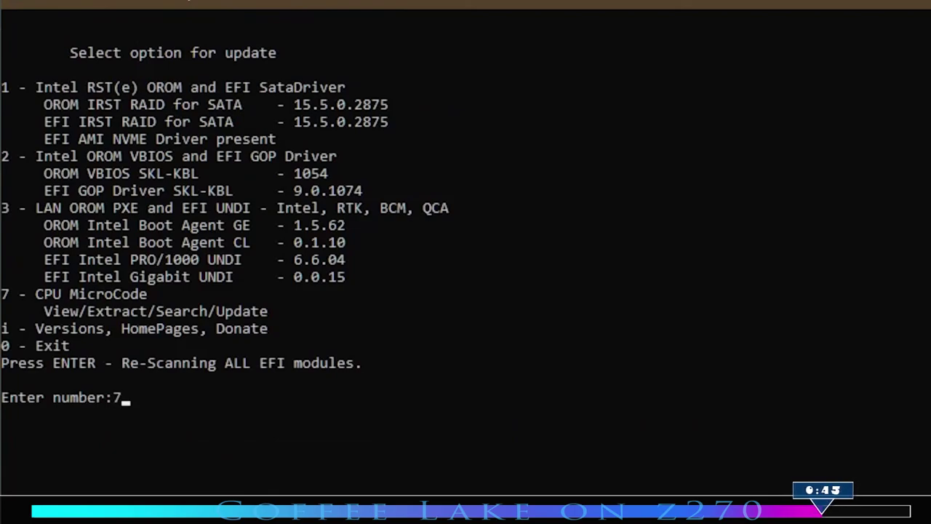
key(Return)
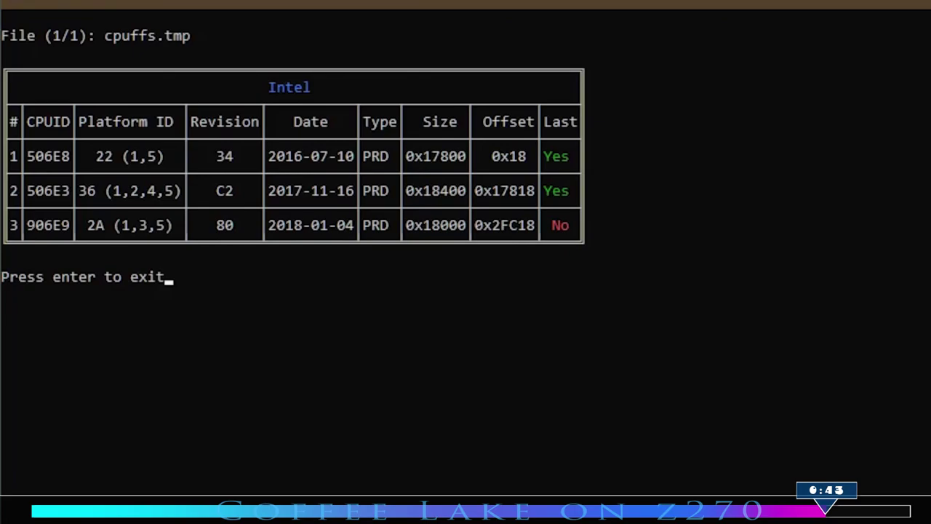
key(Return)
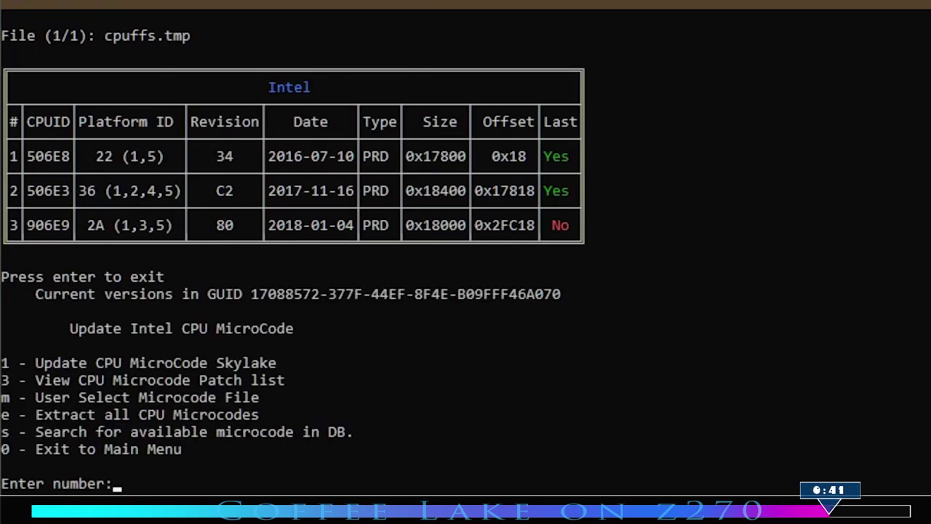
text(1)
key(Return)
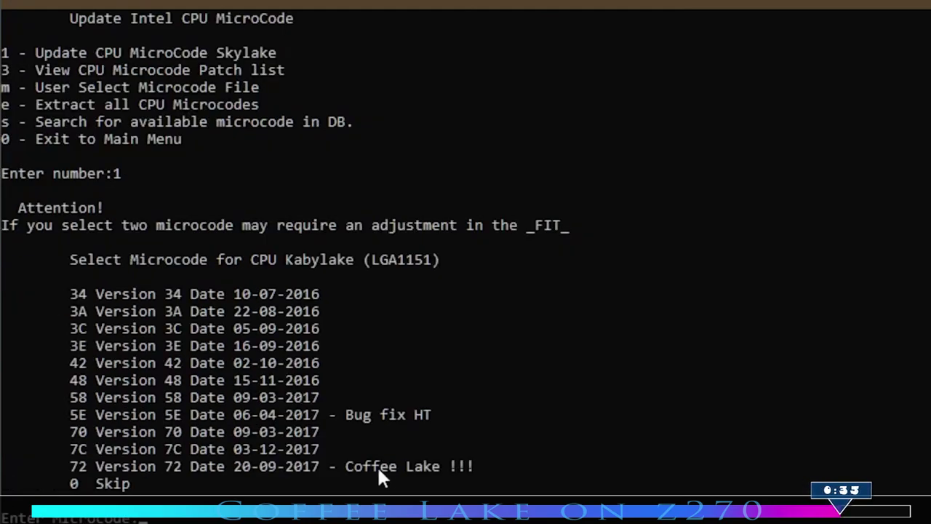
text(72)
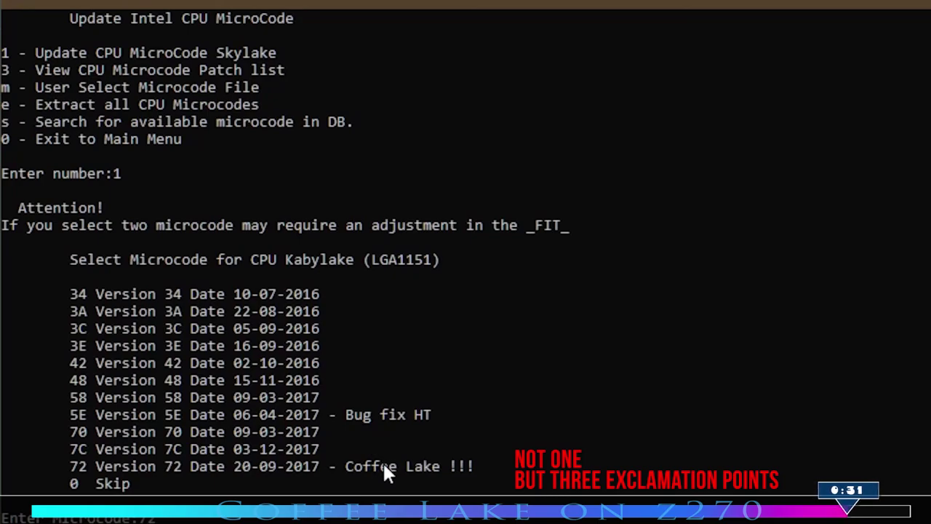
key(Return)
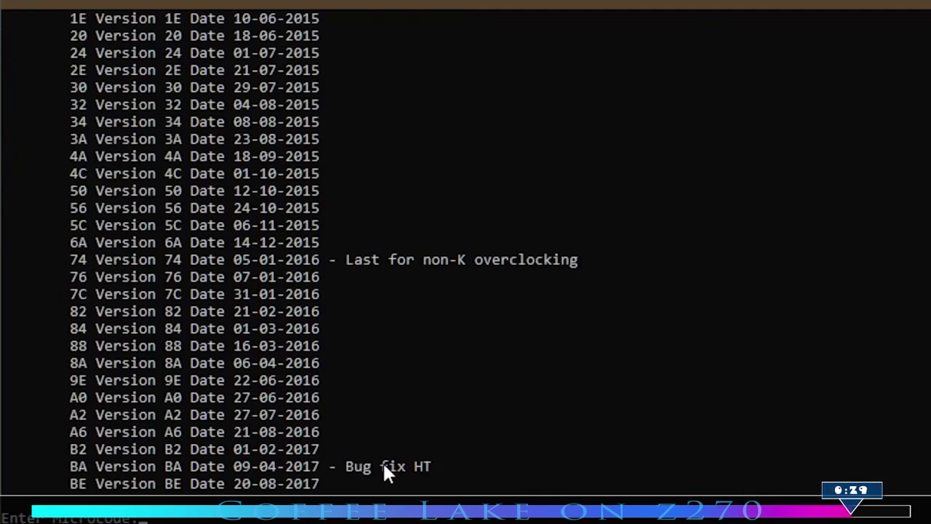
Step: Choose microcode version BE dated 20-08-2017 from the second list and complete the microcode update through the _FIT_ check
scroll(625, 440, down, 1)
text(BE)
key(Return)
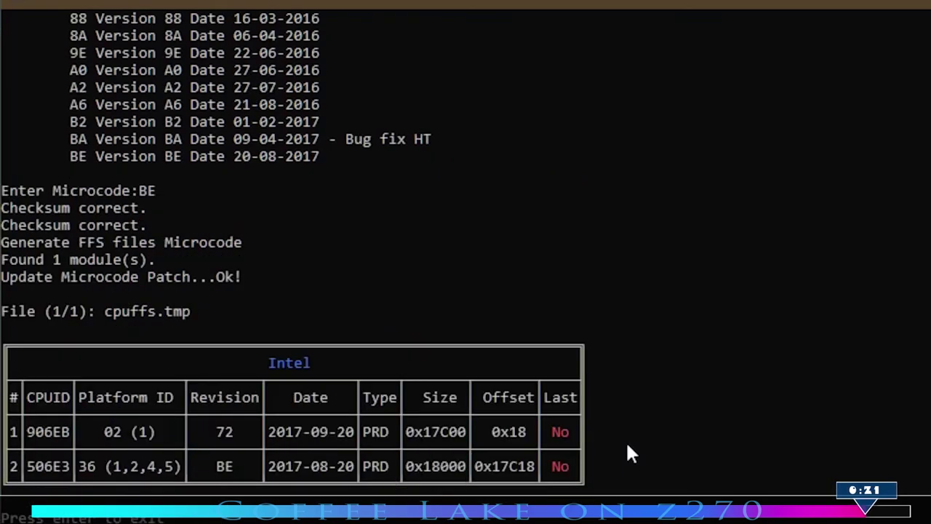
key(Return)
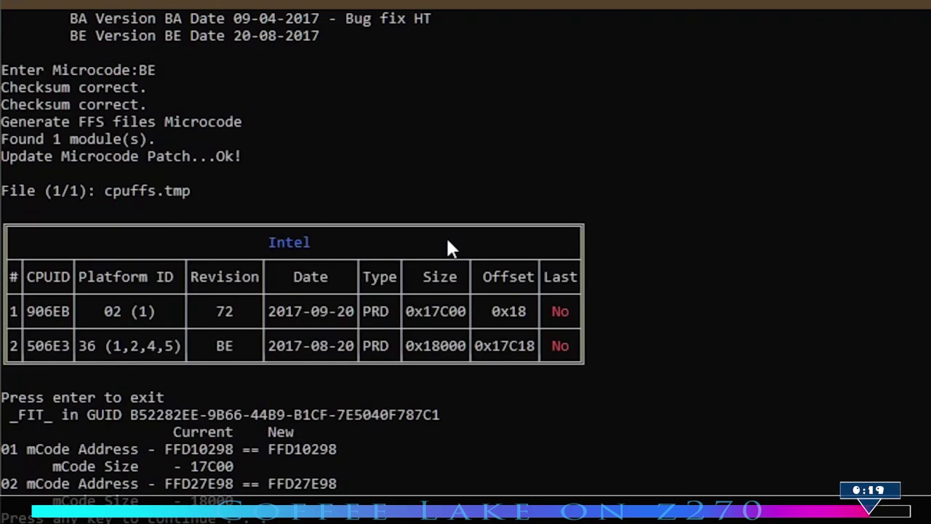
key(Return)
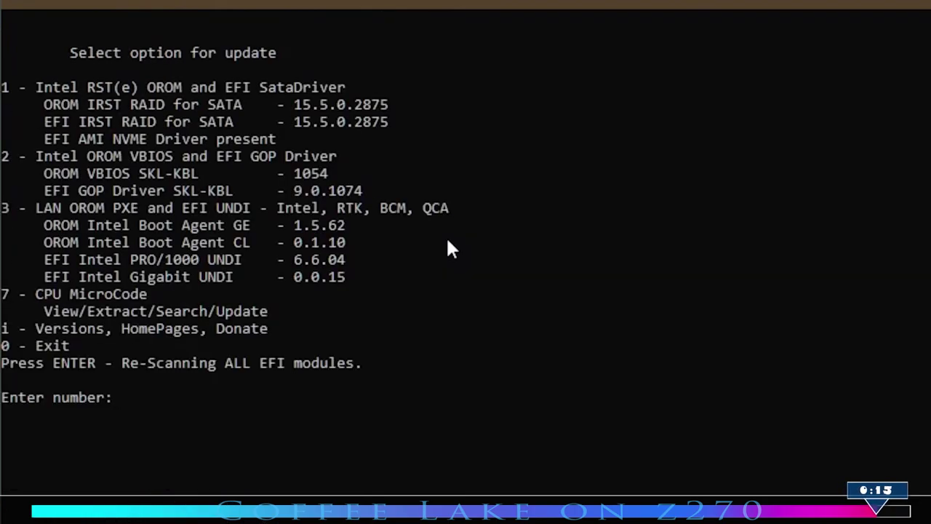
Step: Exit the updater and rename the finished BIOS file to mod_Z270XUD5-vbios.rom
text(0)
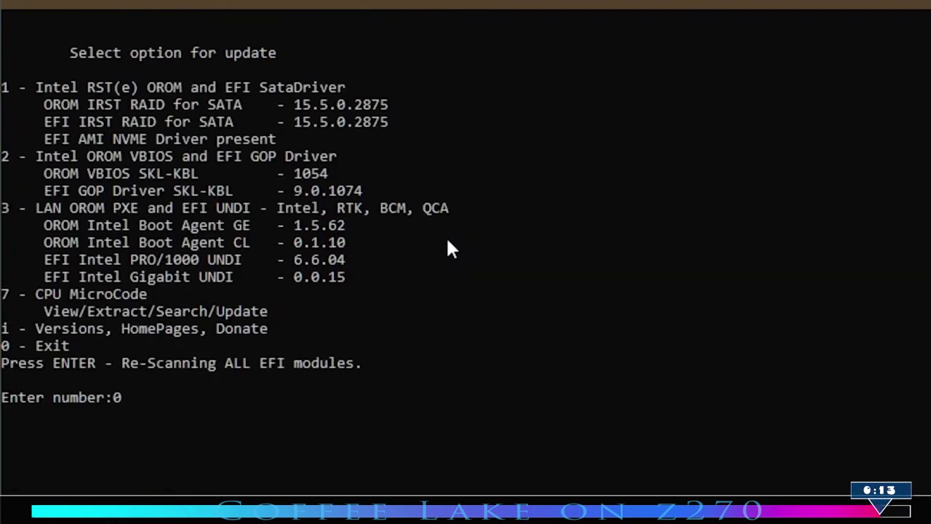
key(Return)
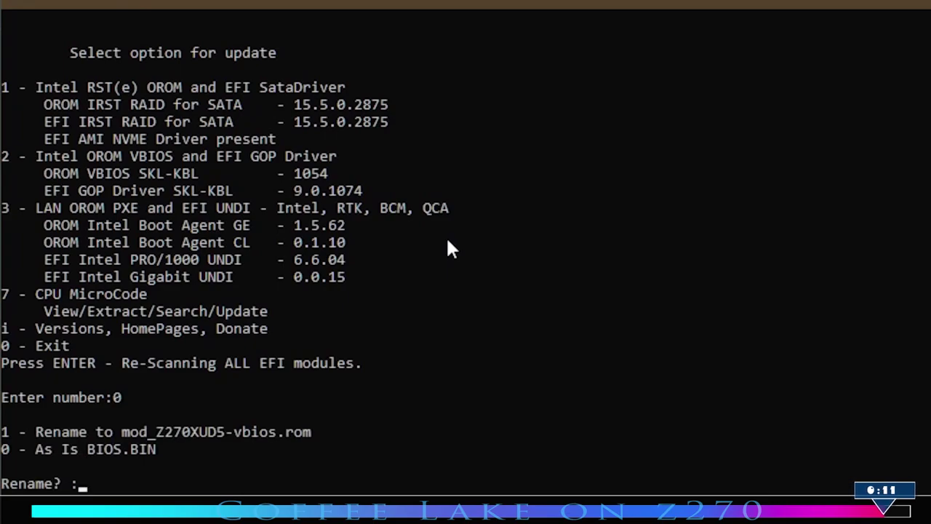
text(1)
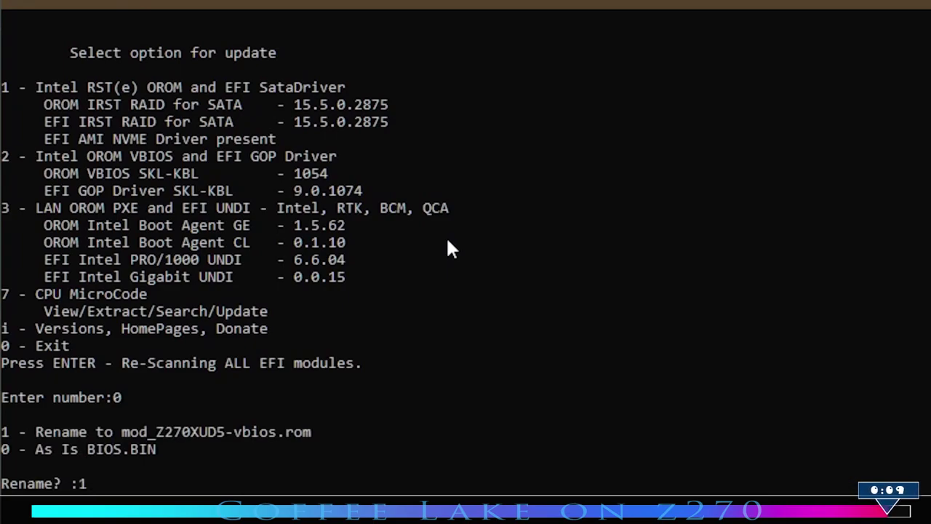
key(Return)
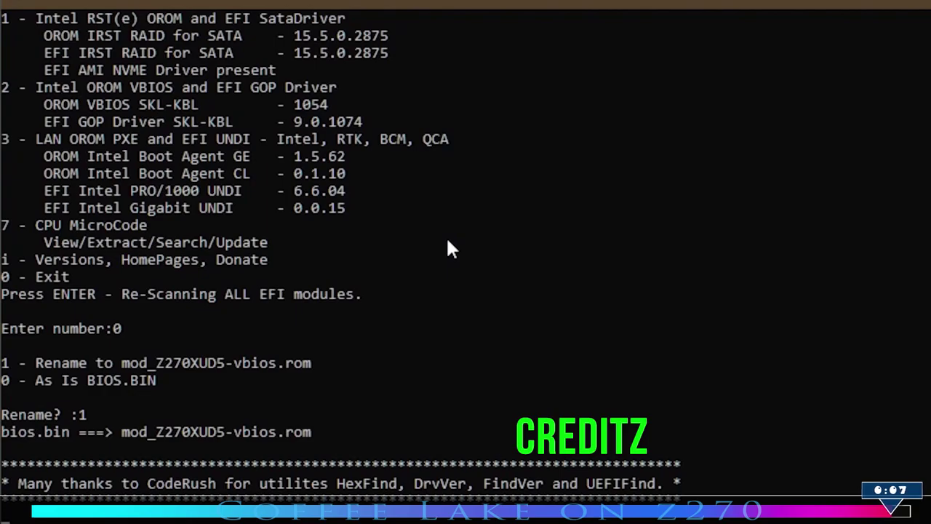